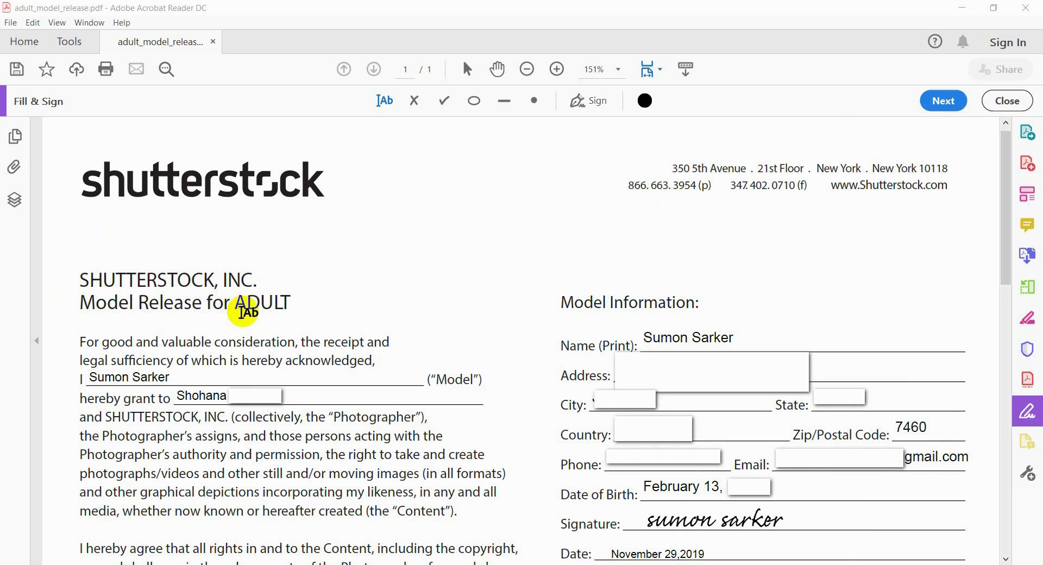
Step: Switch to Photos to view the model's photo IMG_9952.jpg and return to the release form in Acrobat Reader
scroll(479, 256, down, 1)
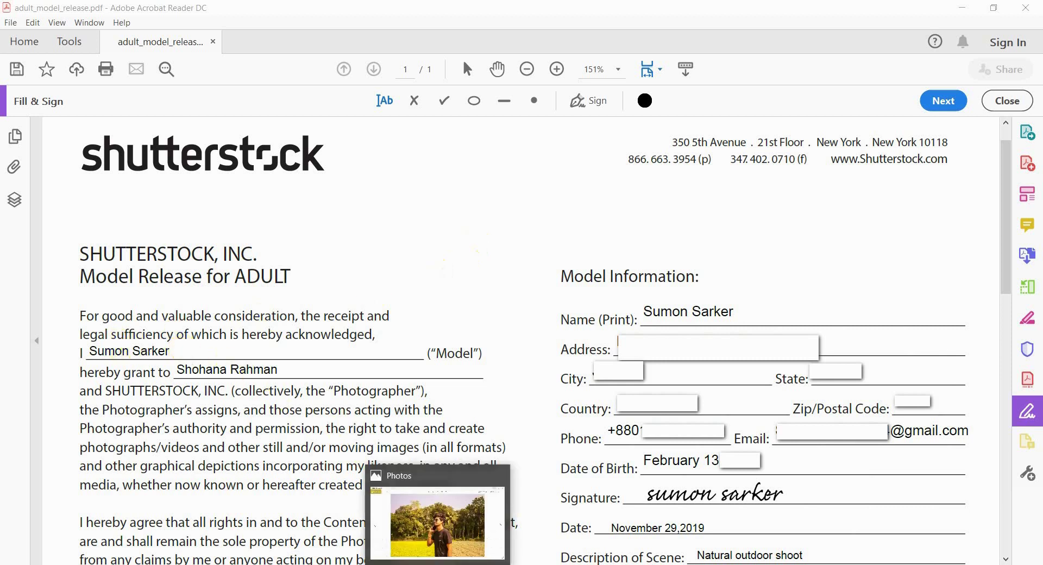
click(438, 564)
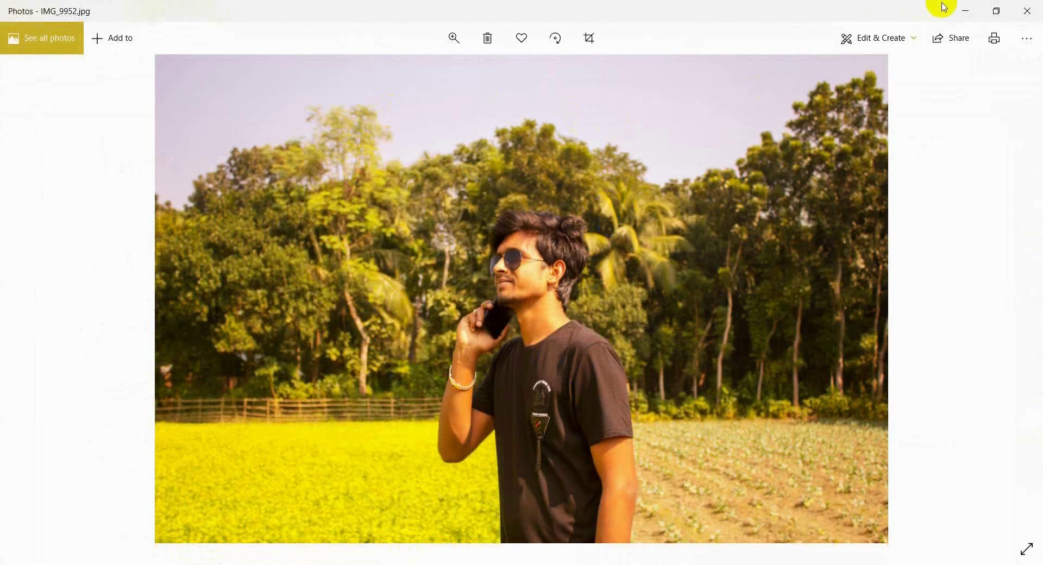
click(960, 12)
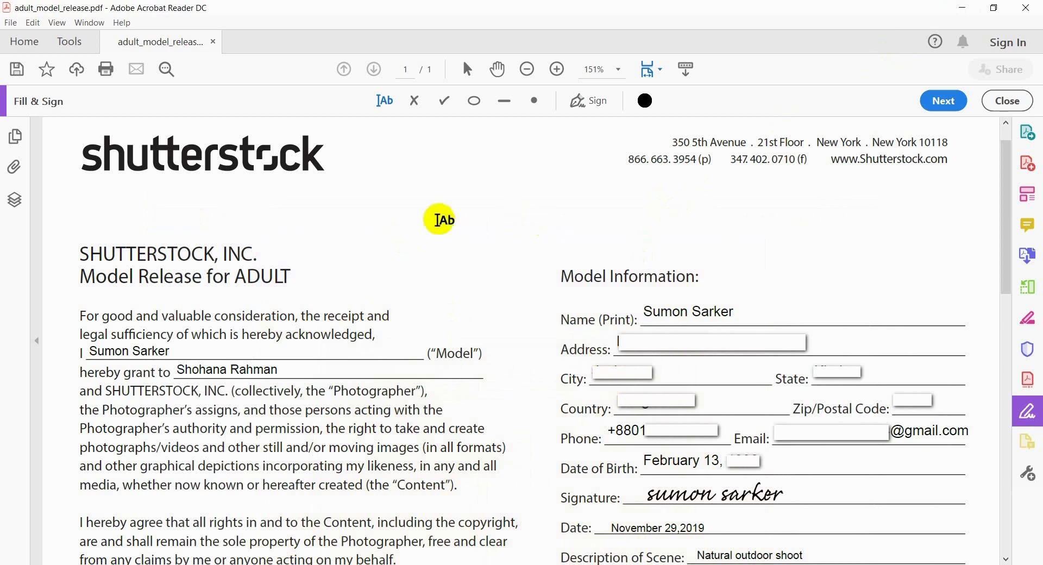
Step: Read through the release form's agreement text down to the Photographer Information and Witness sections
scroll(450, 232, down, 3)
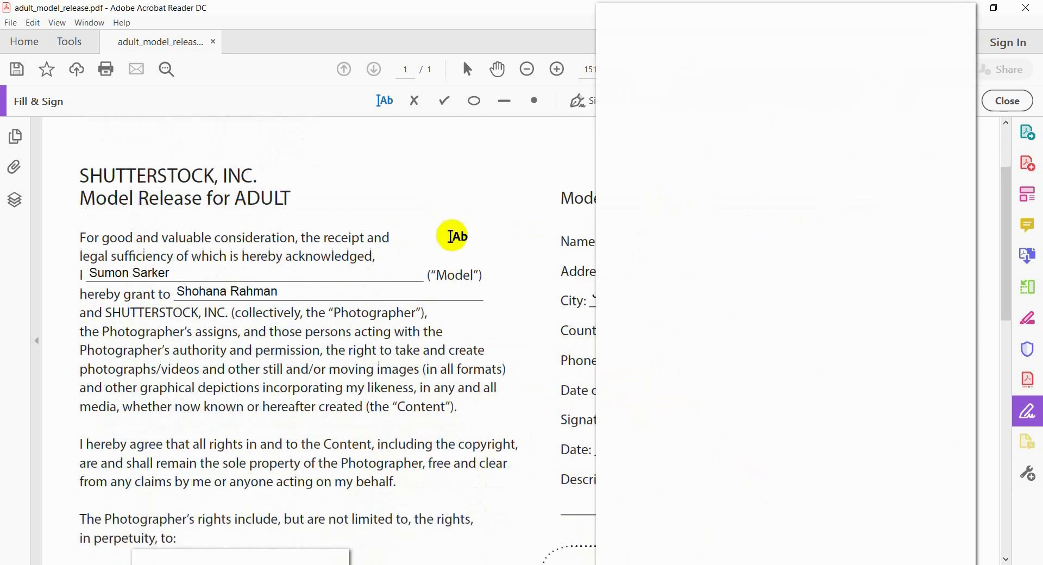
scroll(452, 236, down, 1)
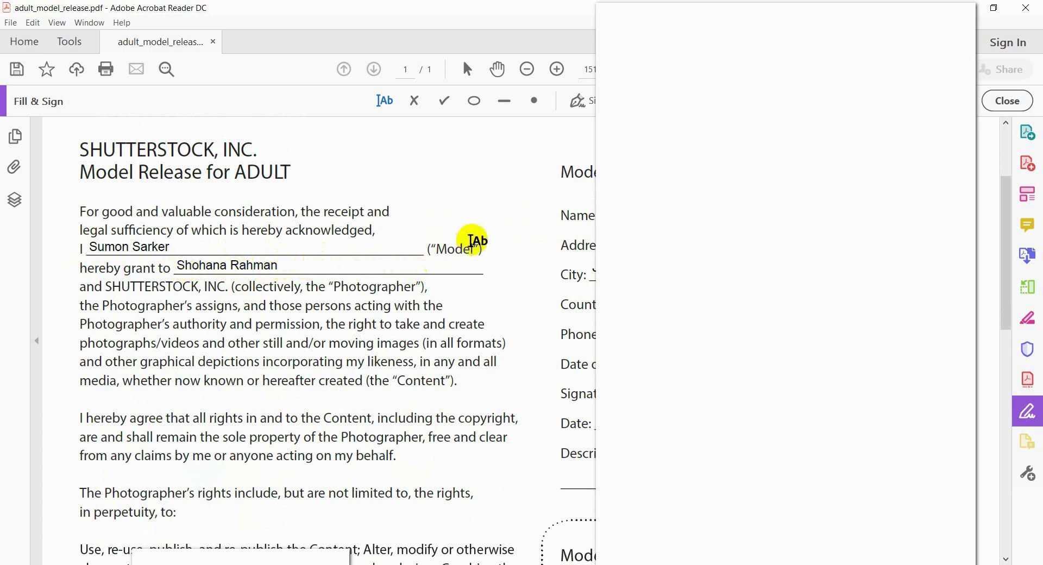
scroll(473, 239, down, 3)
scroll(472, 239, down, 1)
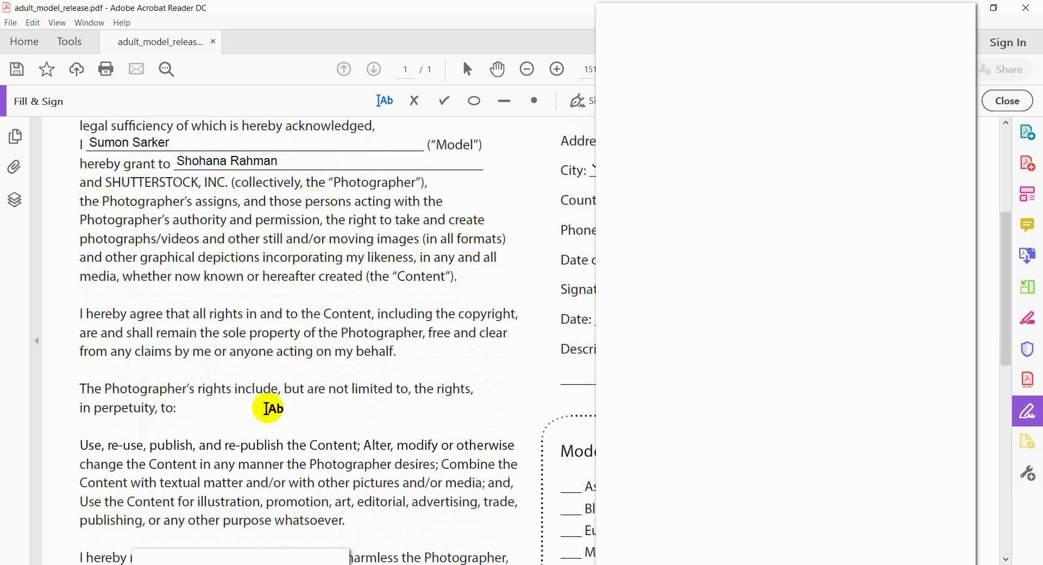
scroll(383, 347, down, 4)
scroll(384, 344, down, 17)
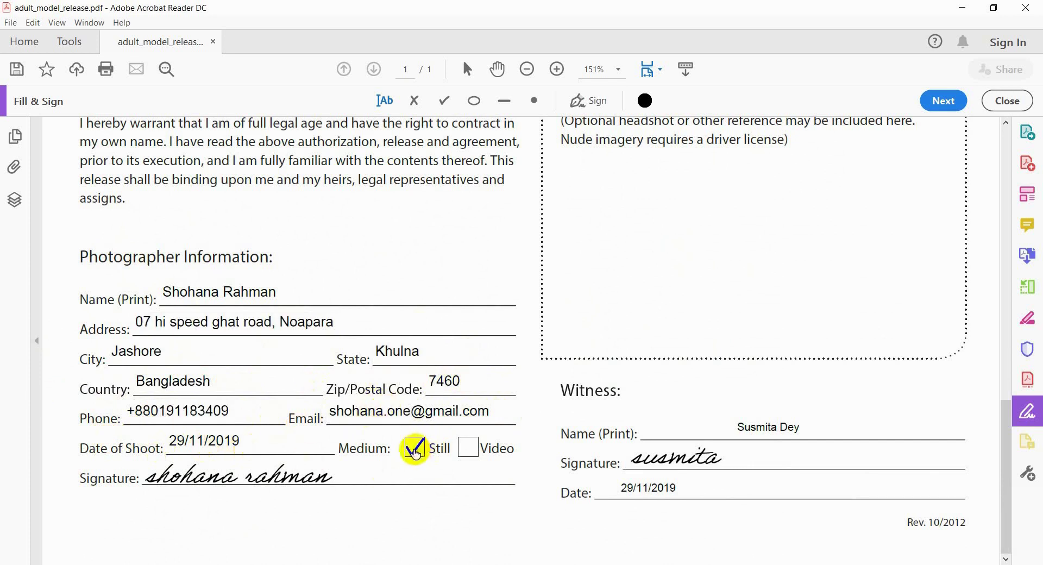
Step: Mark the Video medium box in the Photographer Information and delete that checkmark again
click(469, 447)
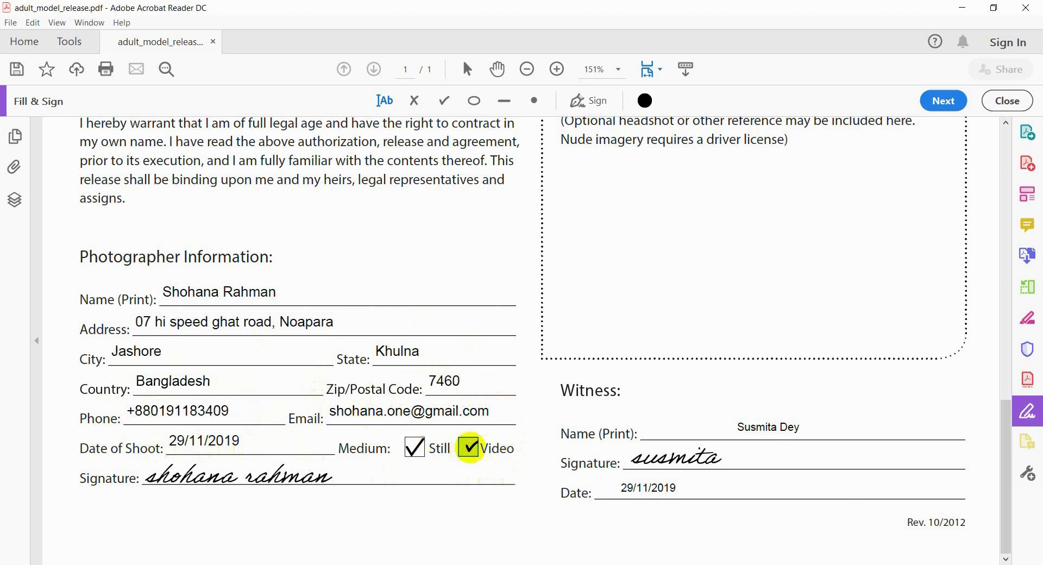
click(469, 446)
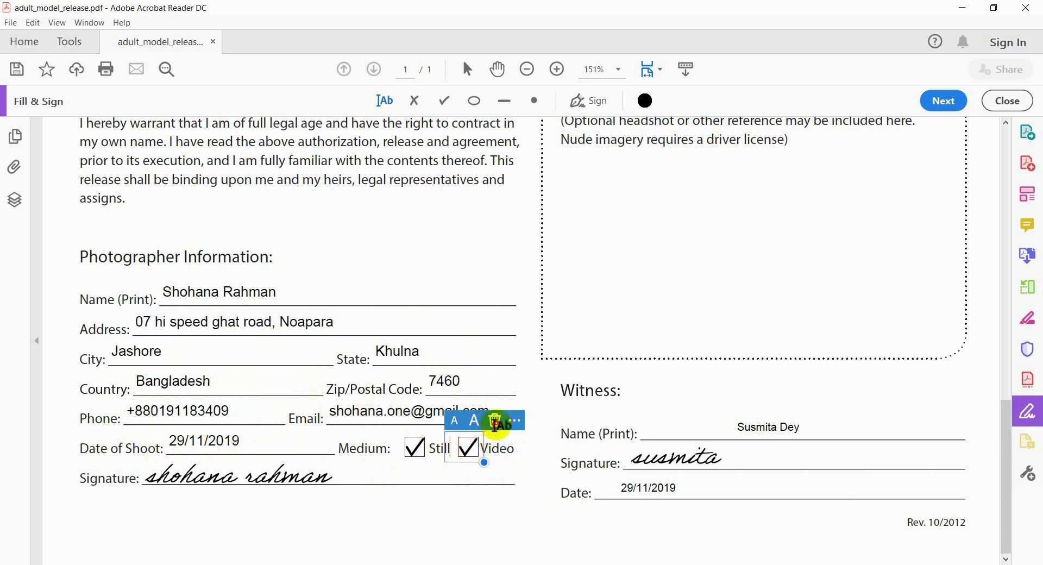
click(495, 422)
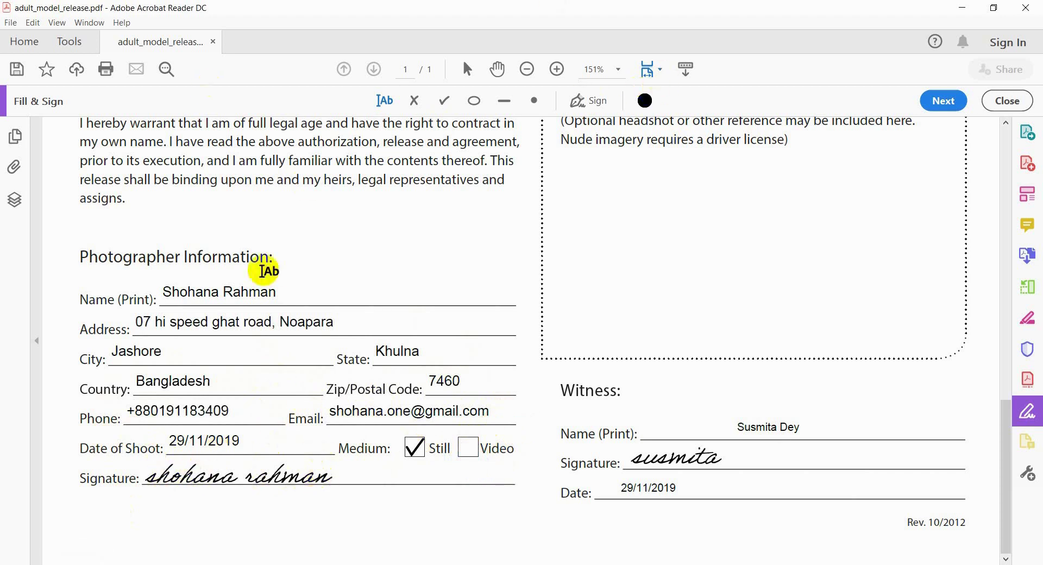
Step: Replace the saved initials with typed initials showing the witness's first name and apply them to the form
click(598, 107)
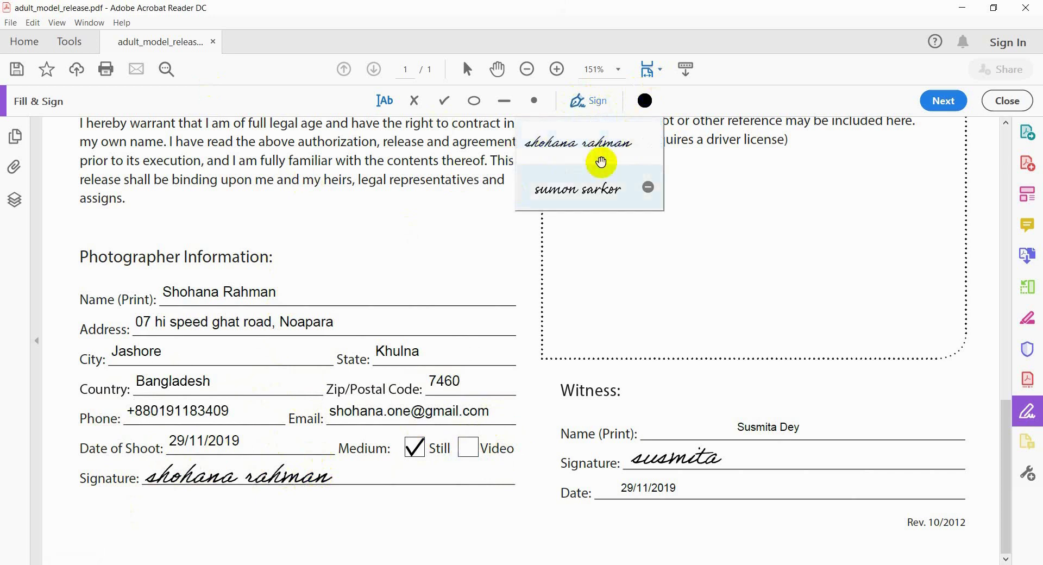
click(648, 188)
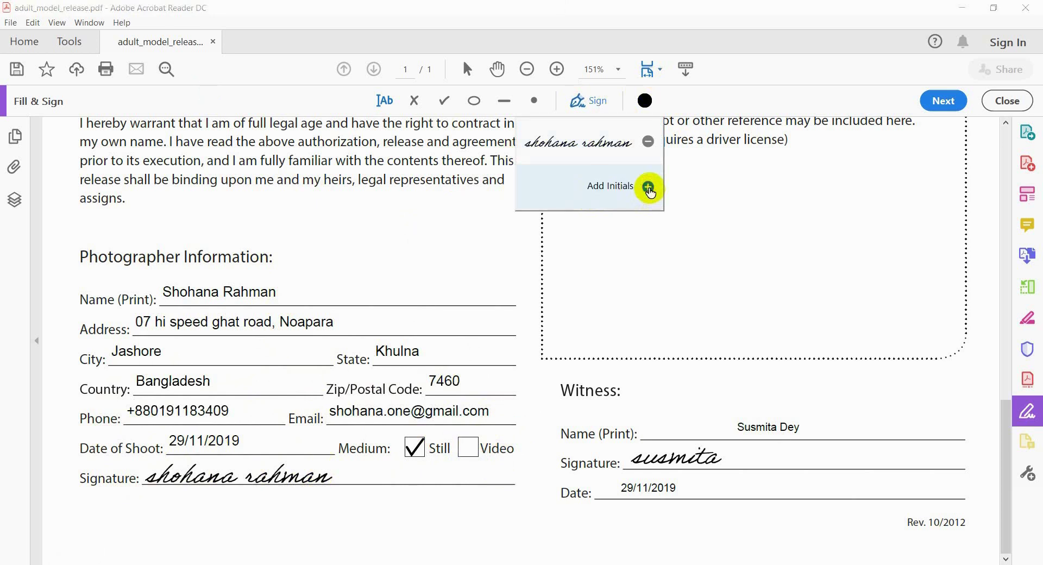
click(648, 187)
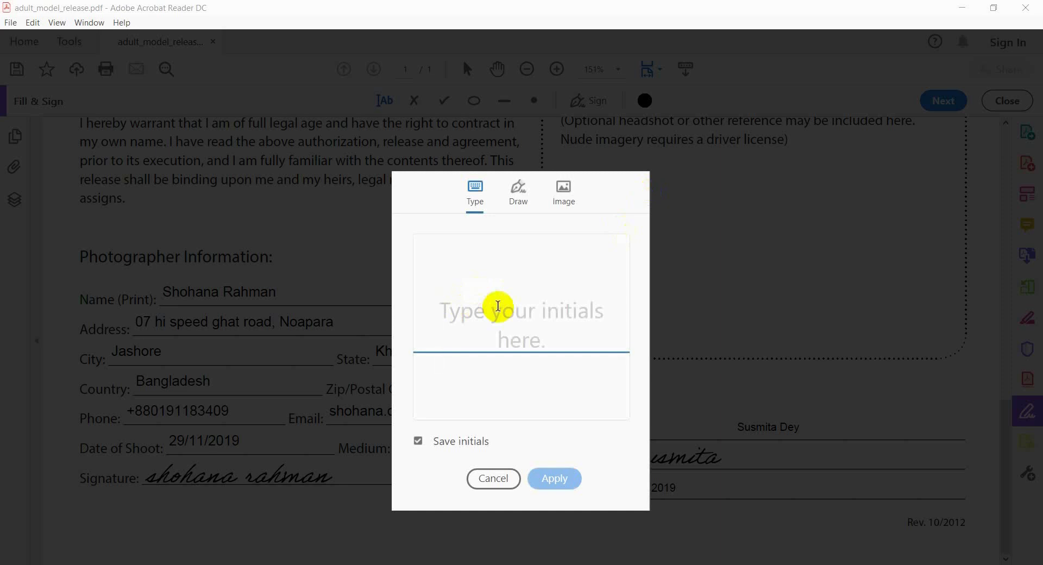
text(su)
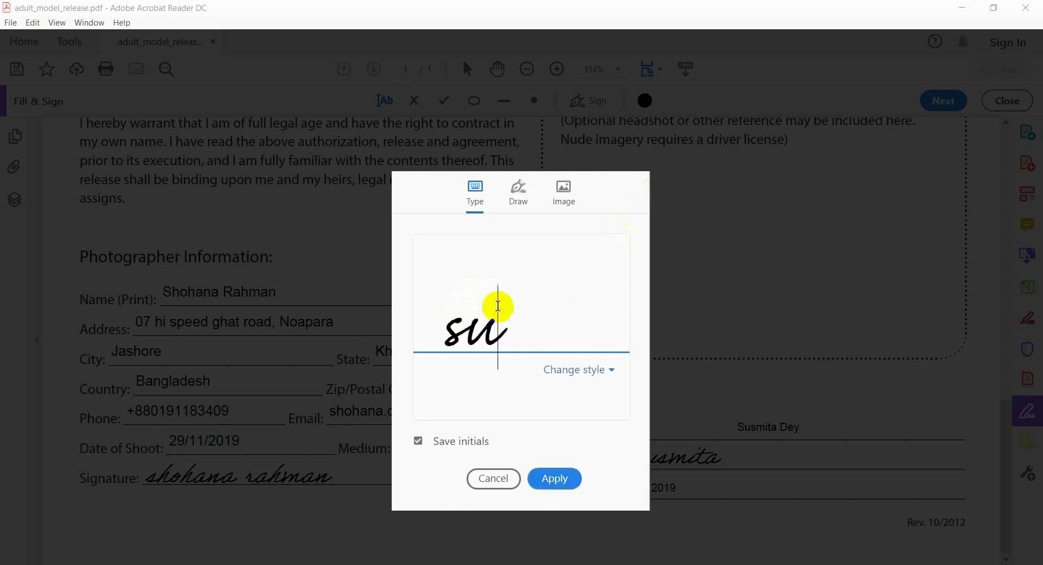
text(smita)
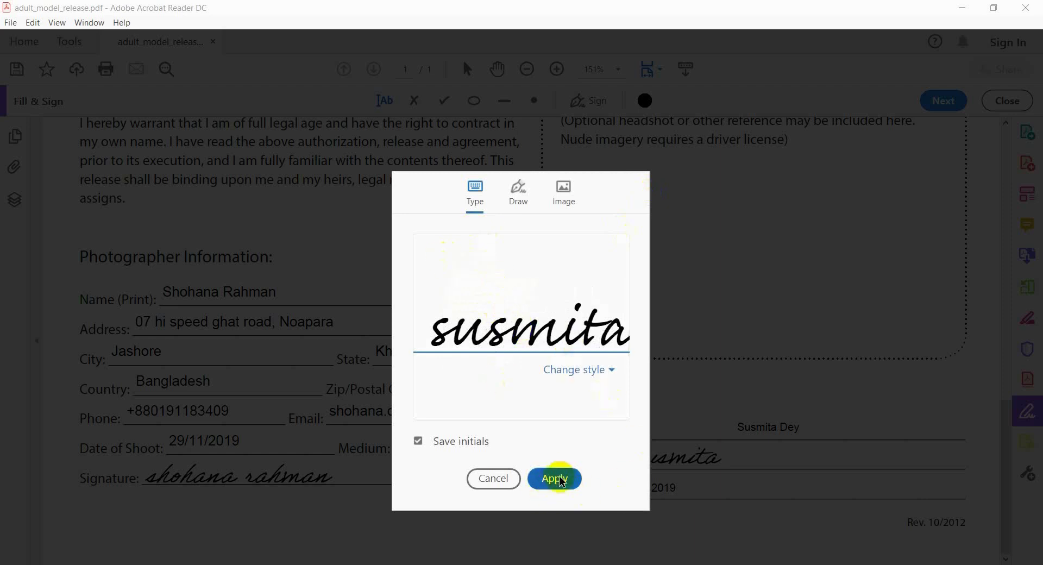
key(BackSpace)
key(BackSpace)
key(BackSpace)
key(BackSpace)
key(BackSpace)
key(BackSpace)
key(BackSpace)
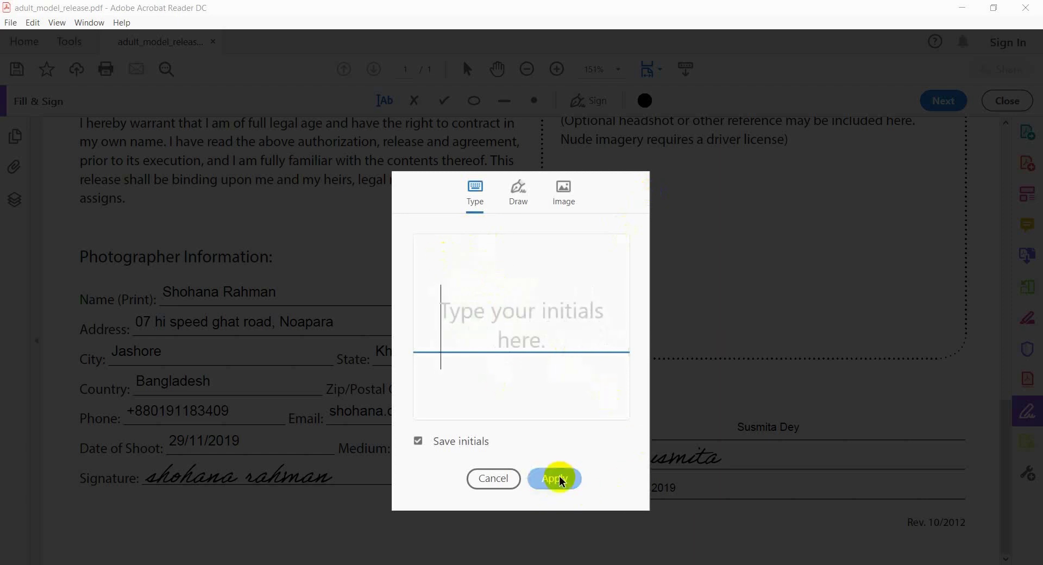
click(557, 479)
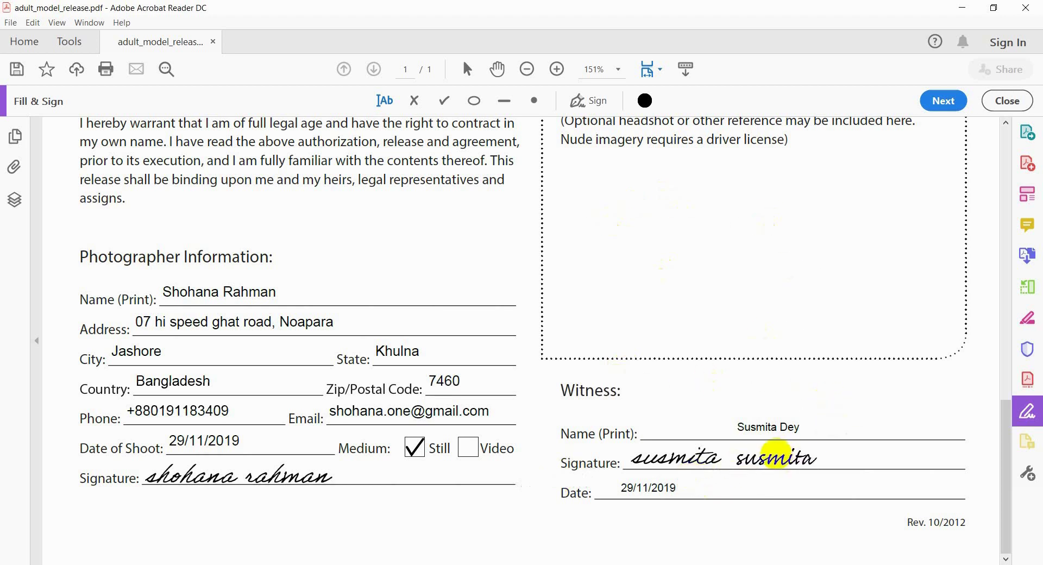
Step: Place the new initials beside the existing witness signature and delete that duplicate
click(781, 456)
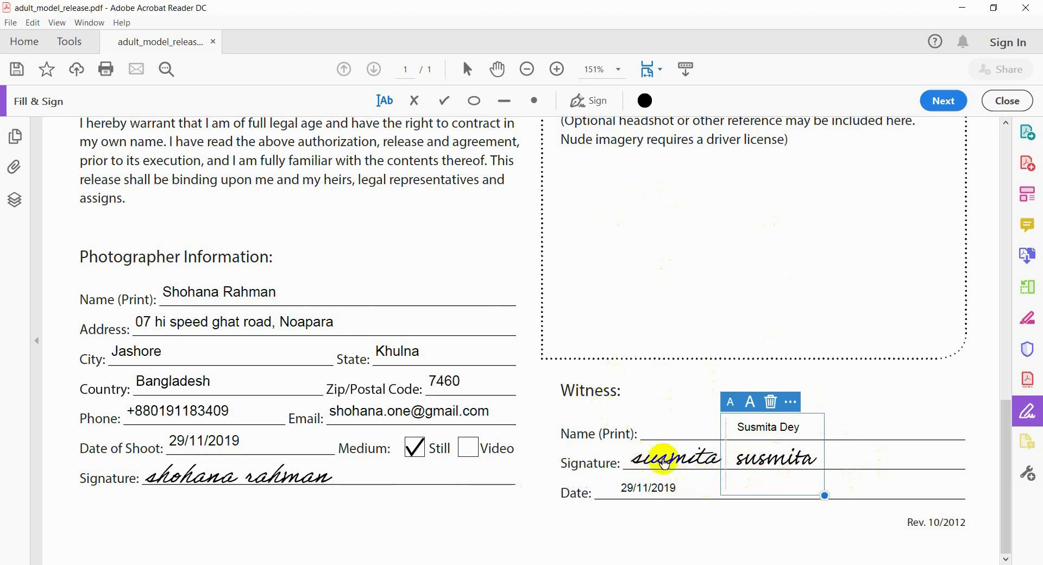
click(771, 402)
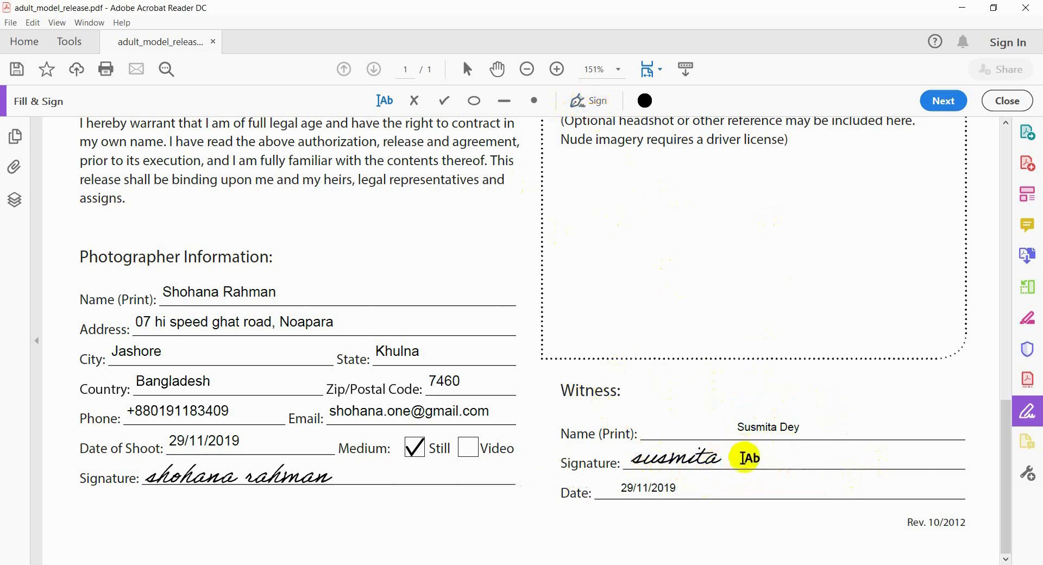
Step: Examine the Model Information section's signature line and view the list of saved signatures
scroll(724, 429, up, 3)
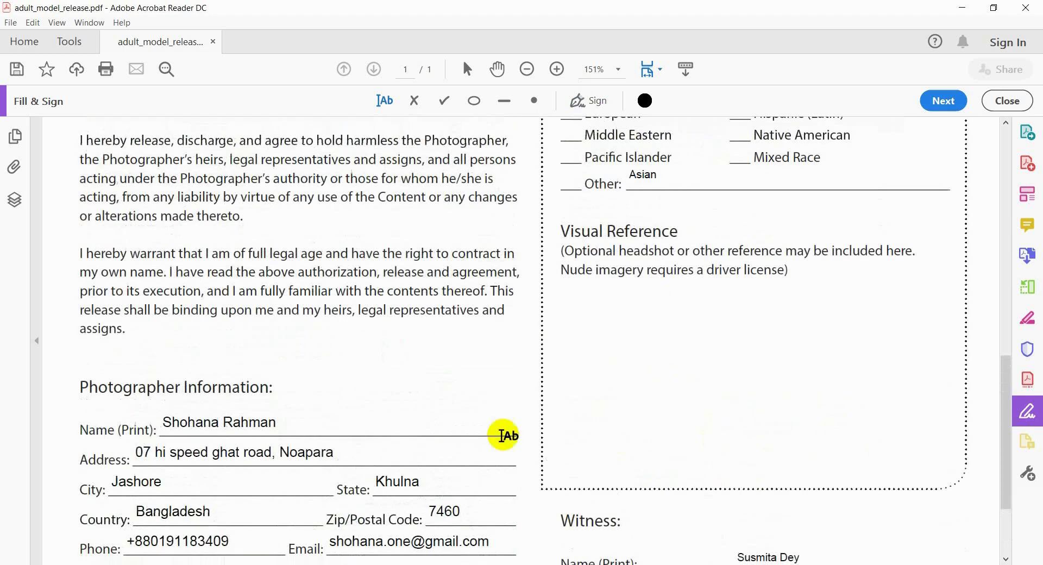
scroll(501, 436, down, 3)
scroll(446, 459, up, 20)
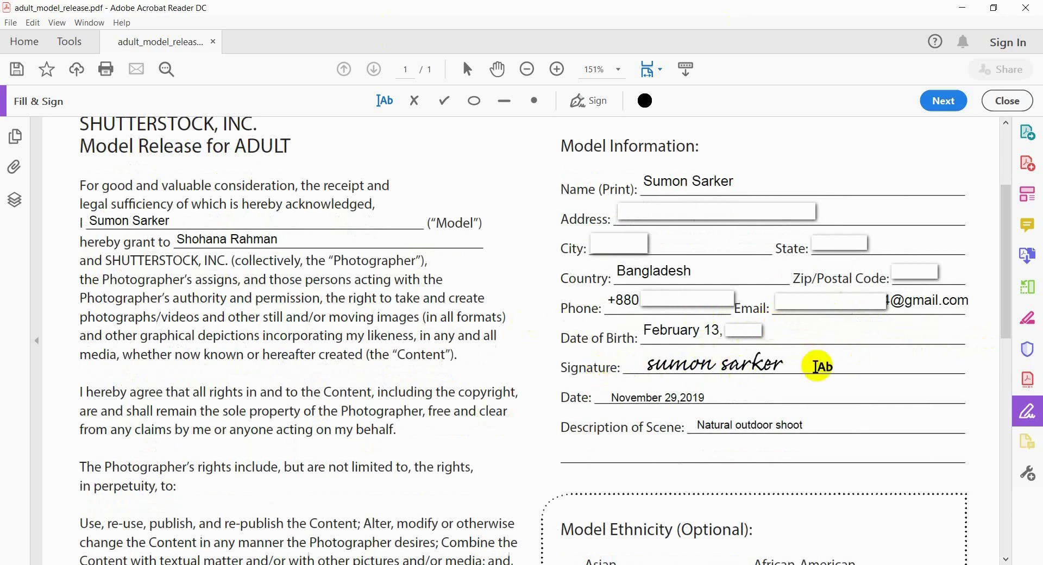
click(584, 105)
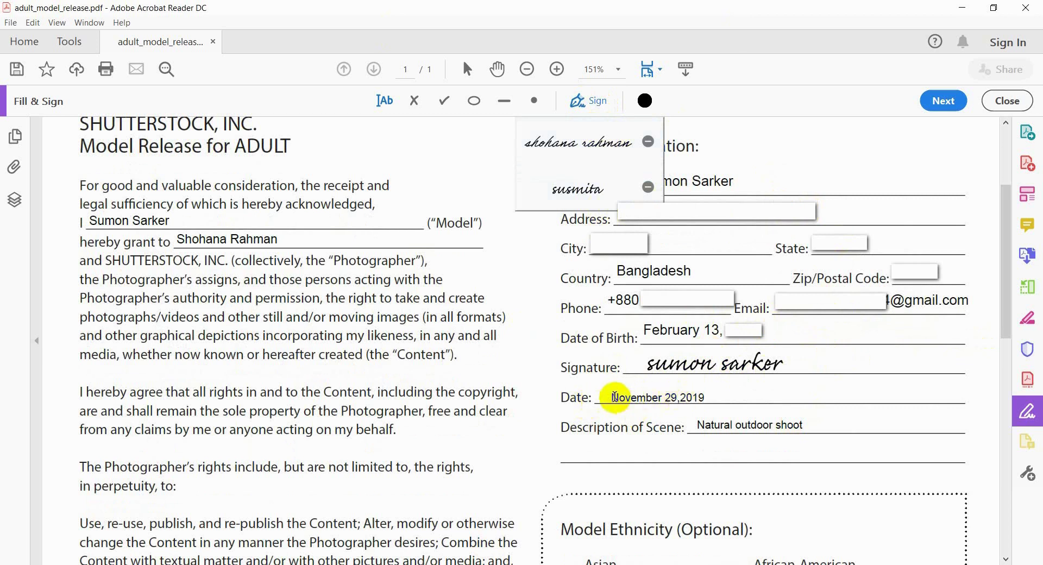
click(748, 403)
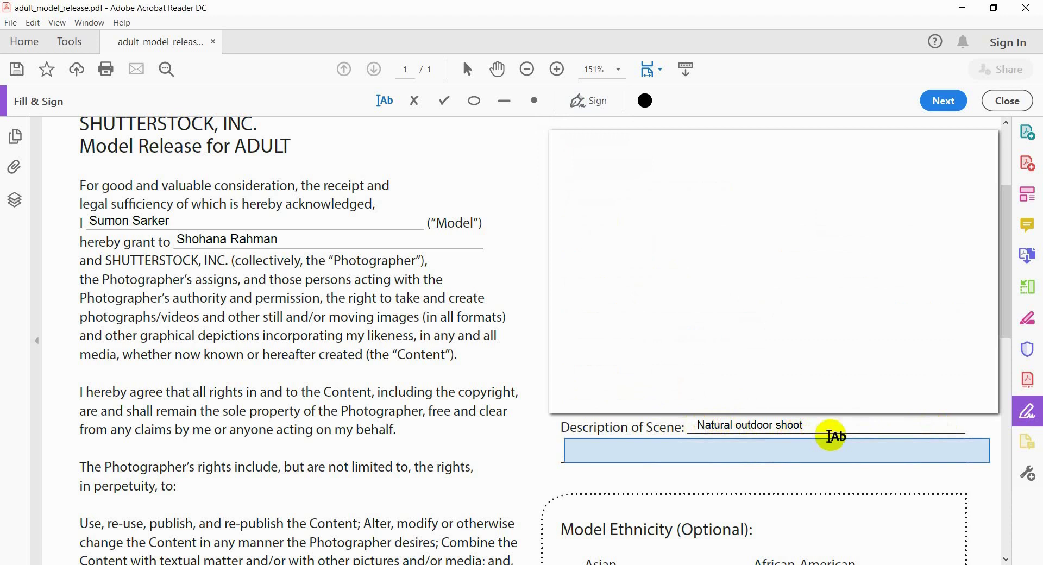
Step: Review the scene description, Model Ethnicity, Visual Reference, Photographer Information and Witness sections of the form
scroll(830, 435, down, 3)
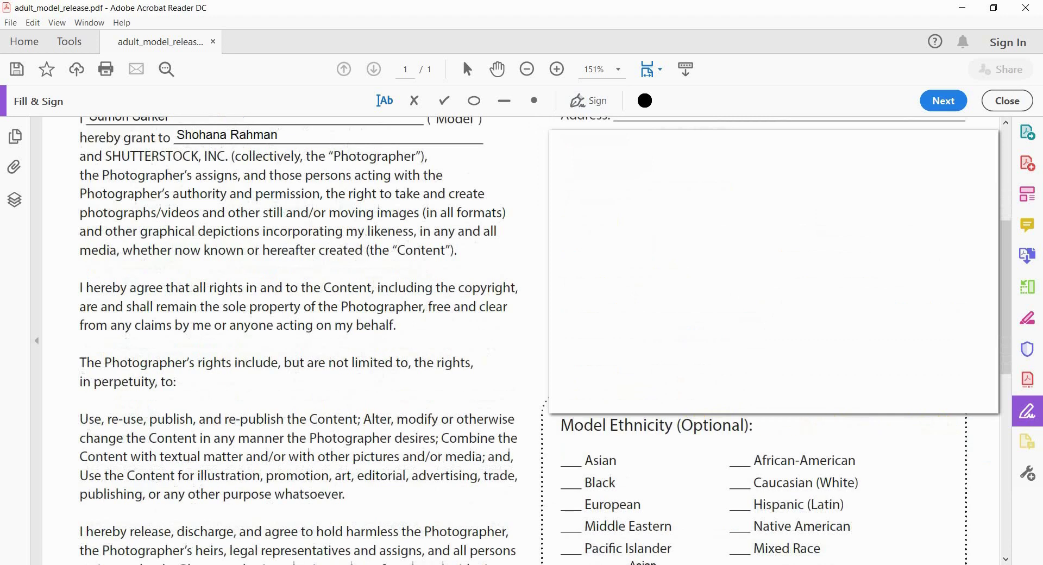
scroll(830, 435, down, 4)
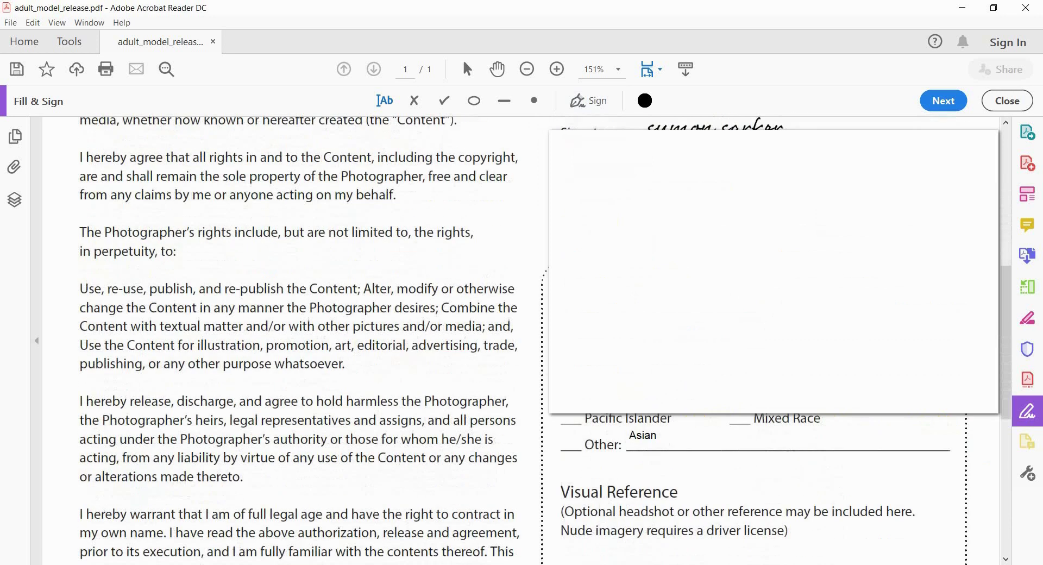
scroll(522, 341, down, 2)
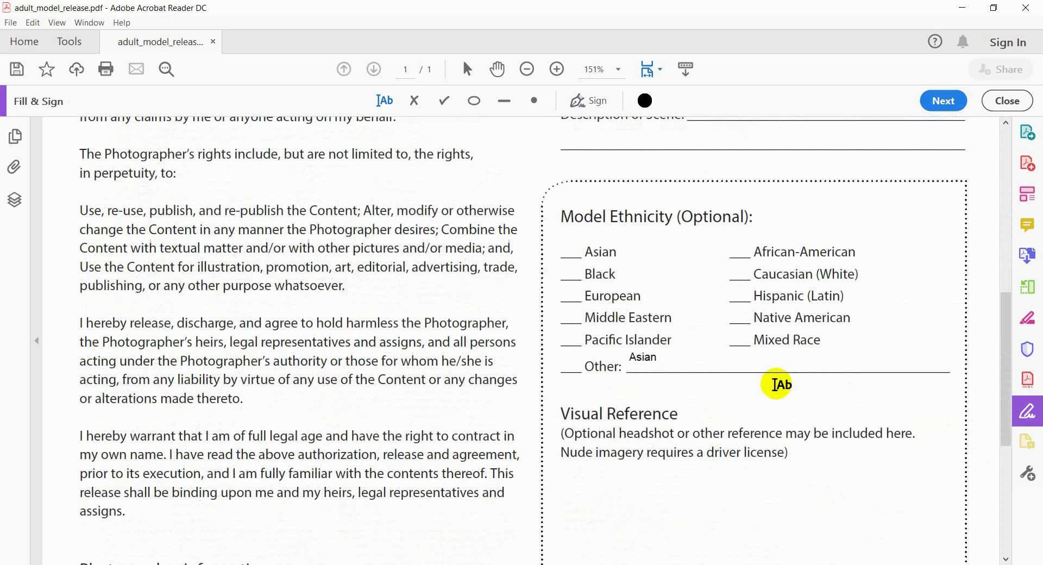
scroll(777, 391, down, 6)
scroll(763, 408, down, 2)
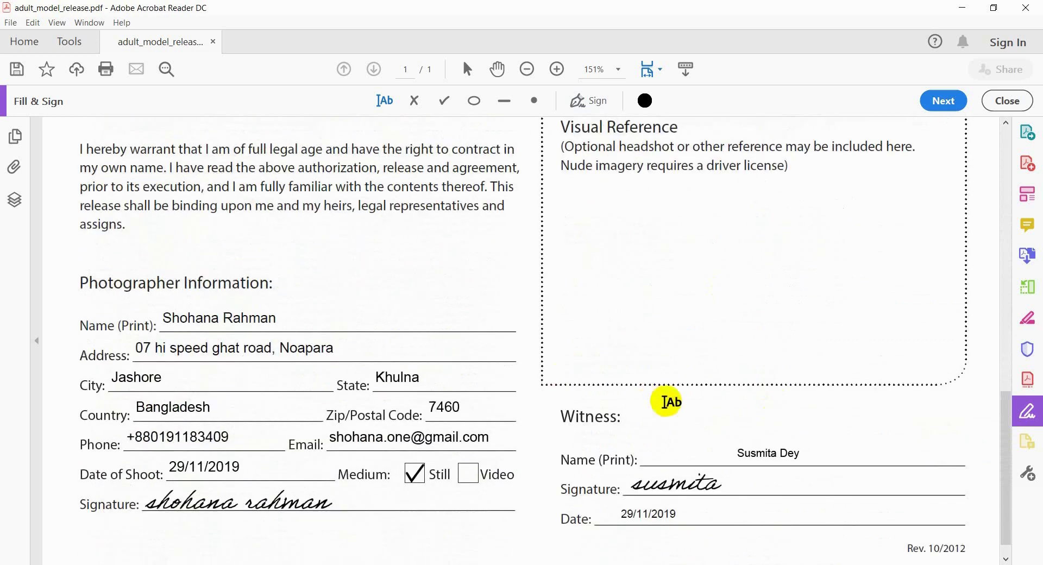
scroll(764, 329, down, 1)
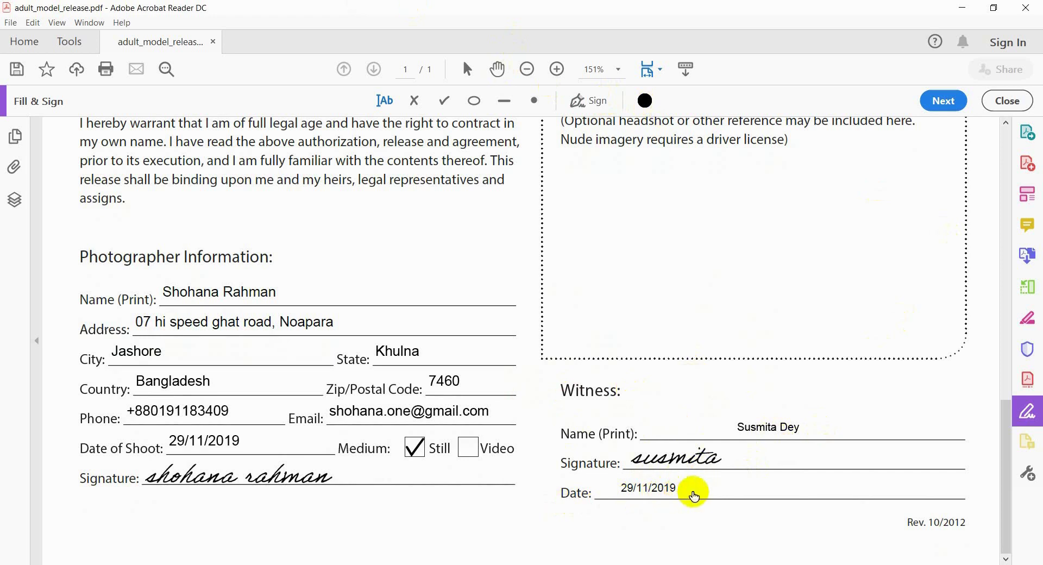
scroll(704, 380, up, 5)
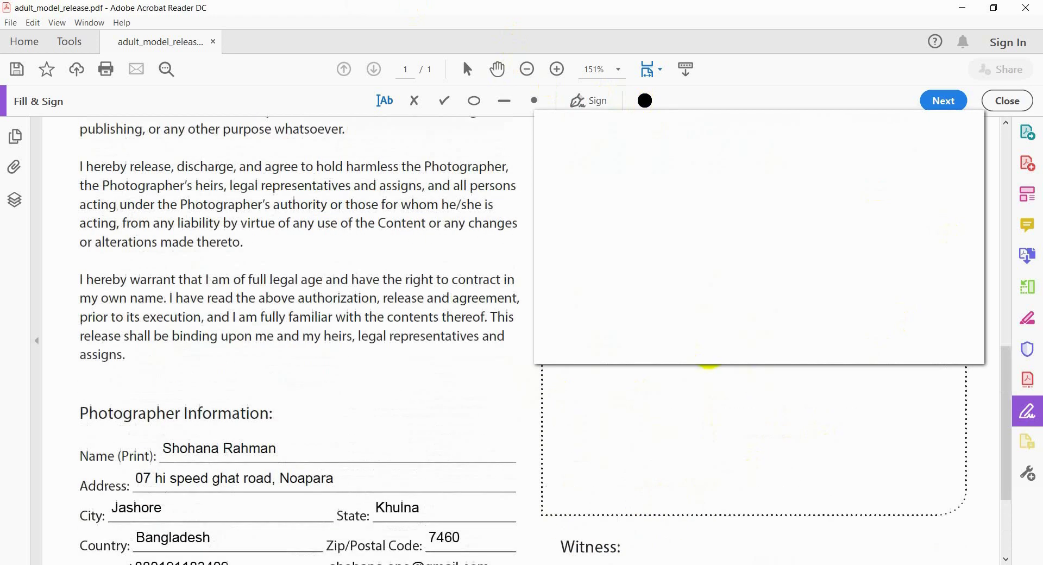
scroll(703, 368, up, 4)
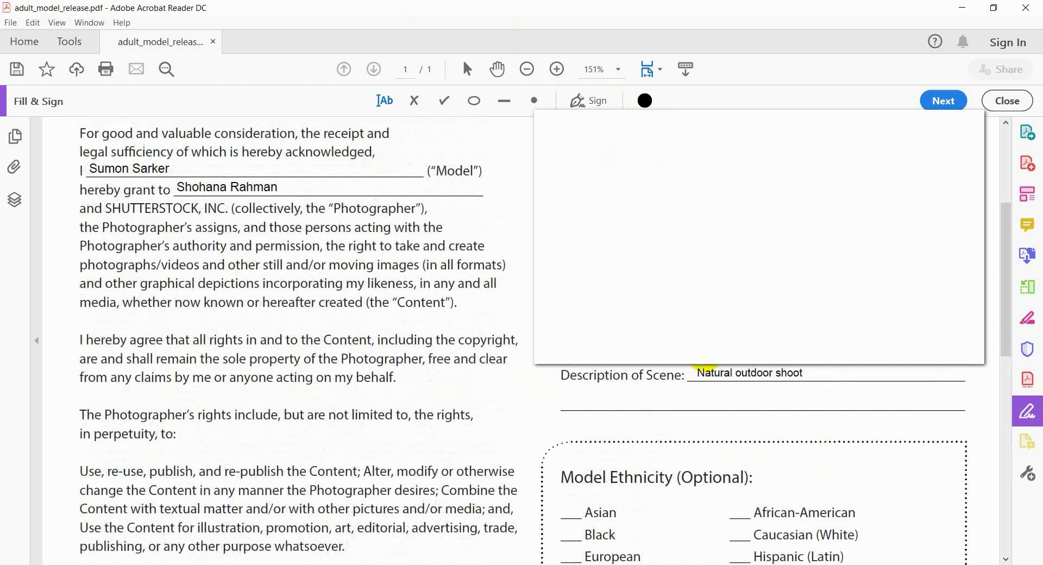
Step: Save the completed form in the releases folder, overwriting the existing release PDF named after the model, and dismiss the file-sending options
click(945, 102)
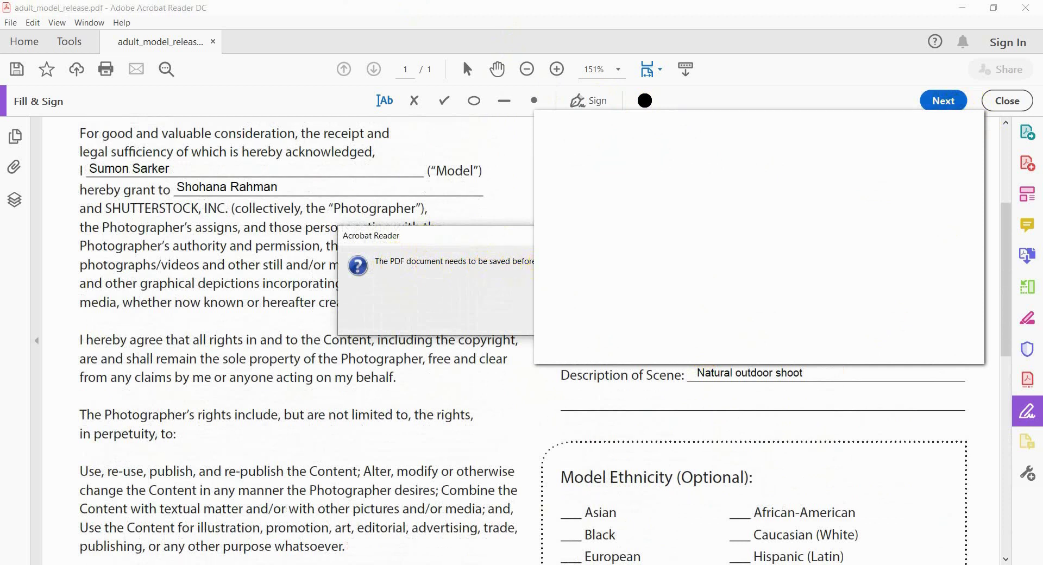
key(Return)
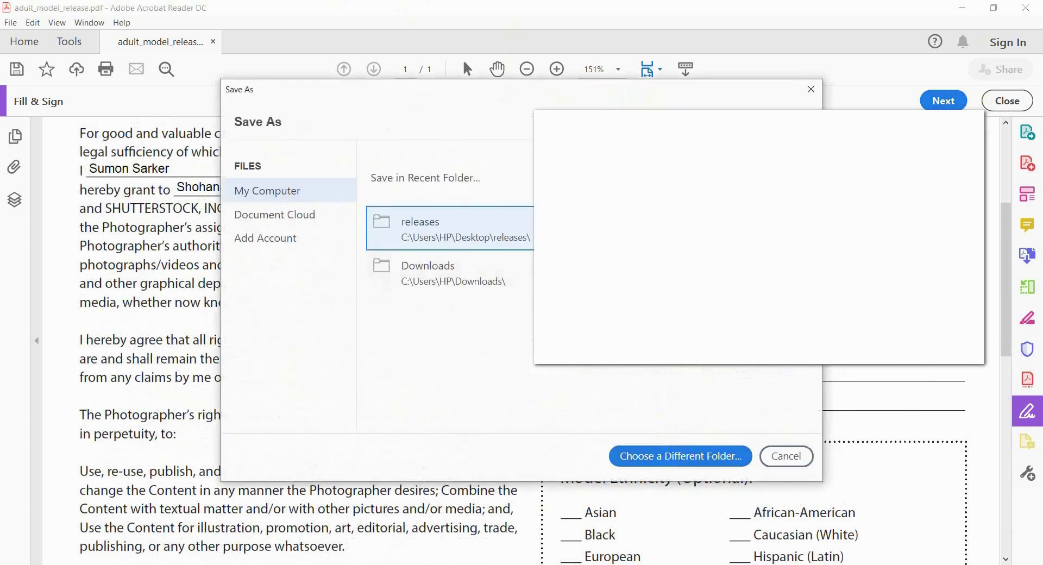
click(530, 234)
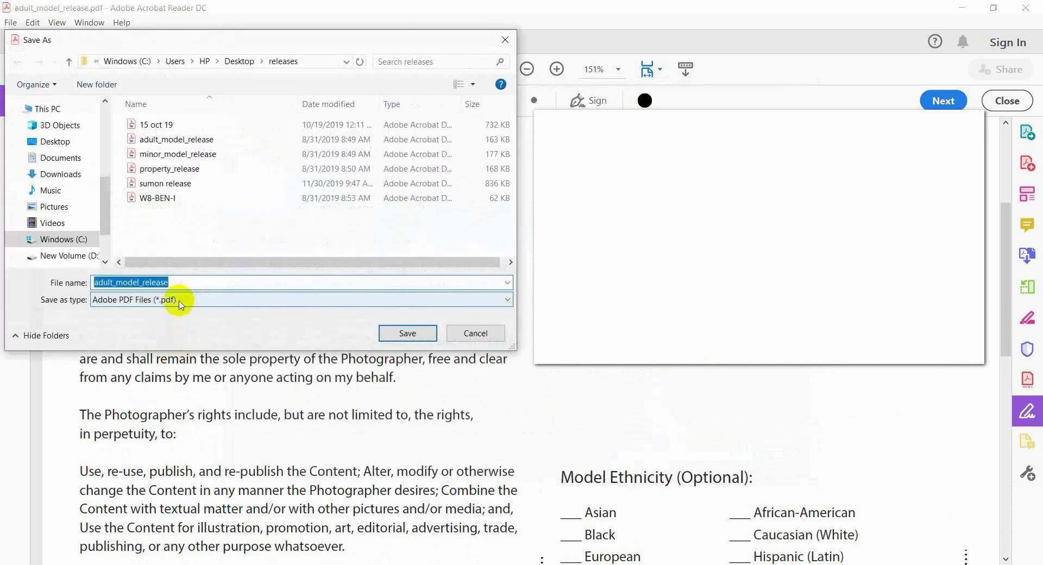
text(sumo)
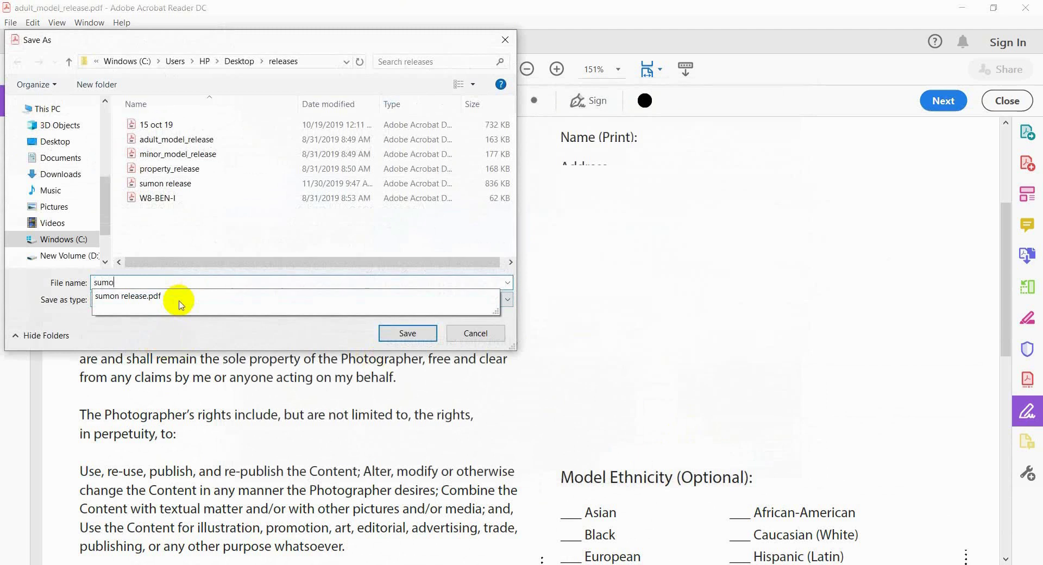
text(n)
click(168, 301)
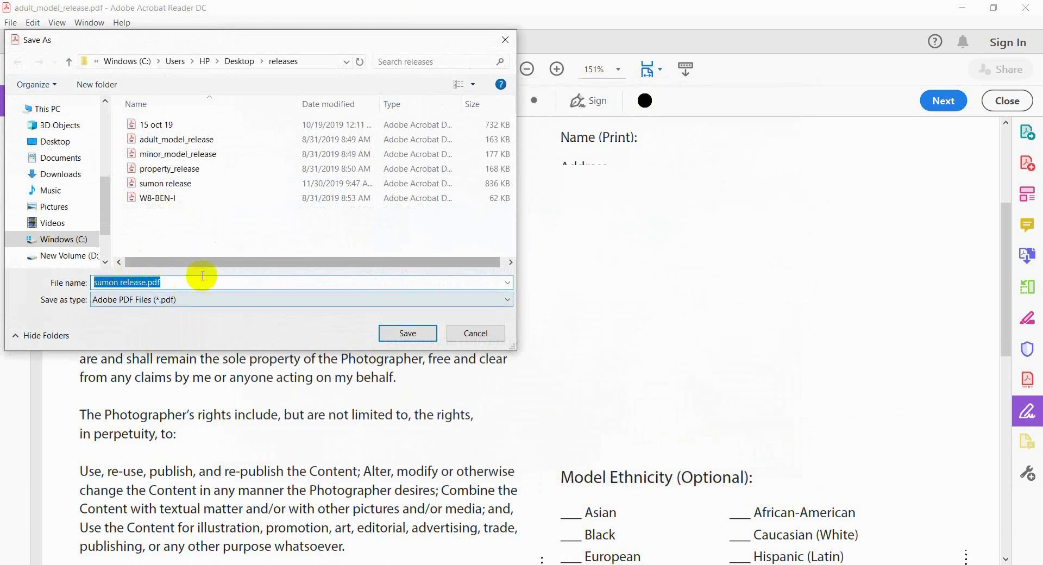
click(408, 333)
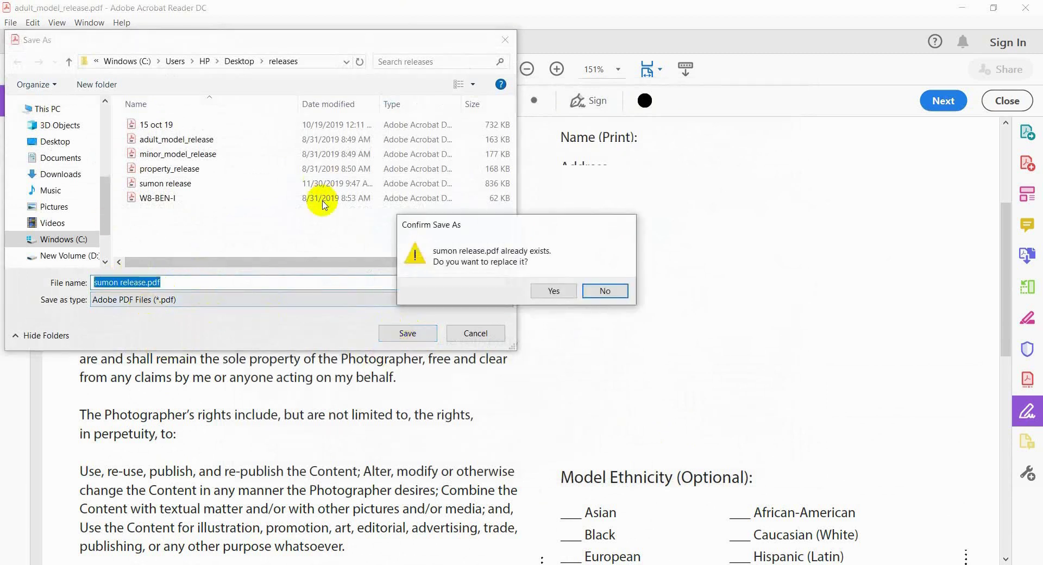
click(556, 293)
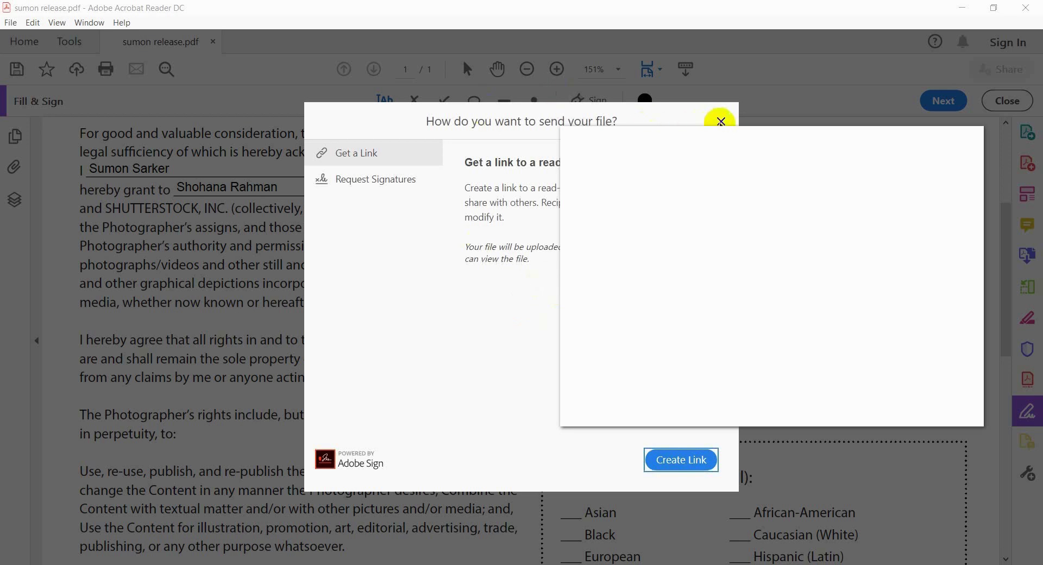
click(721, 121)
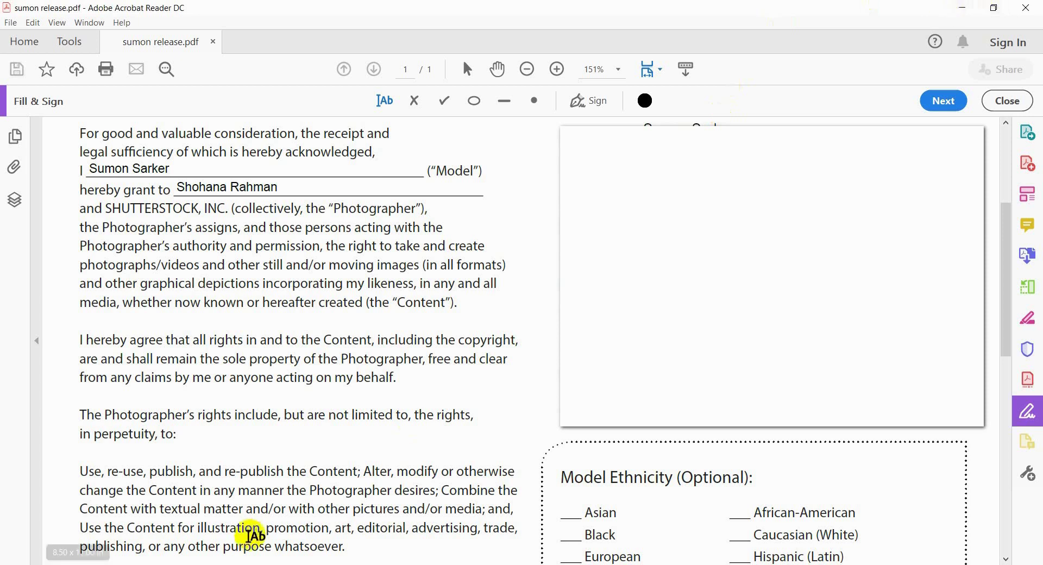
Step: Switch to the pdf2jpg.net converter in Chrome and choose the model's completed release PDF from the releases folder
mouse_move(362, 564)
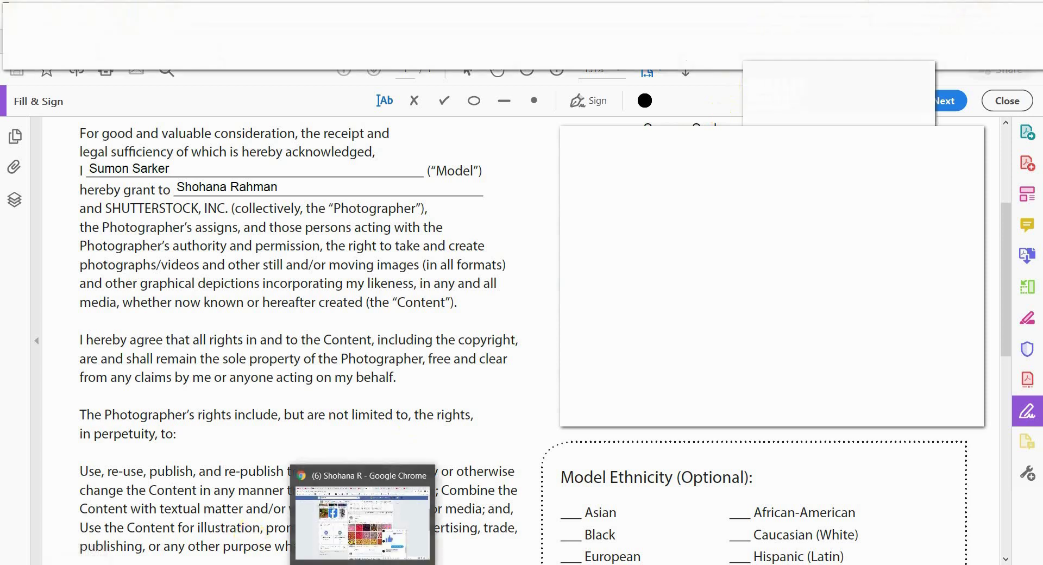
click(362, 522)
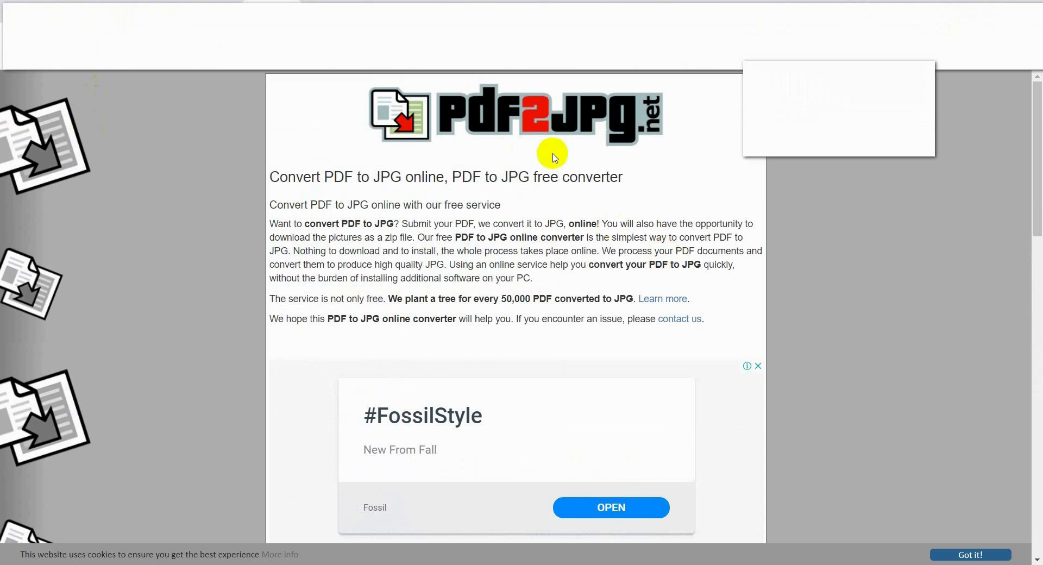
scroll(565, 231, down, 5)
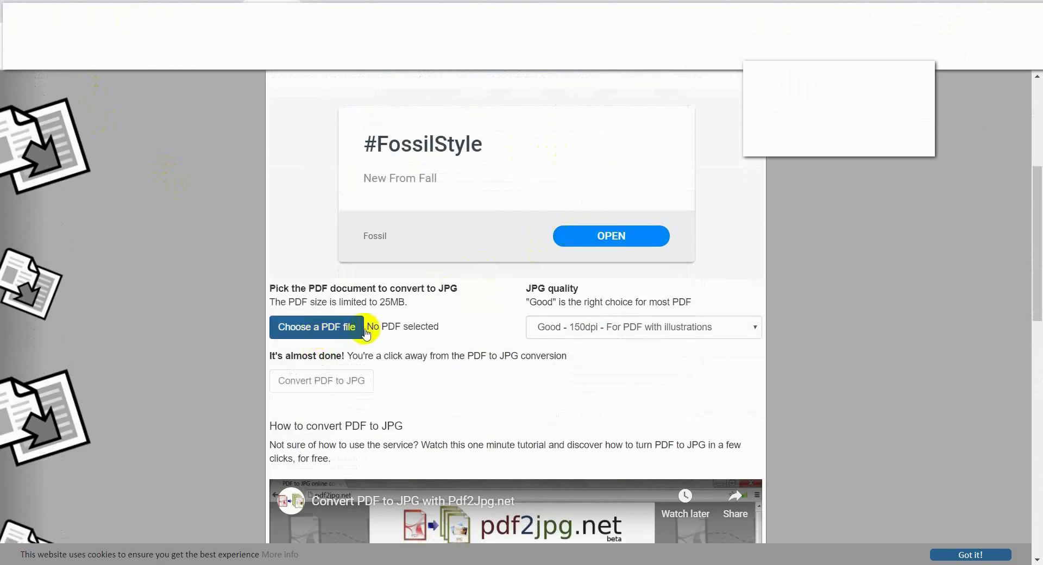
click(333, 329)
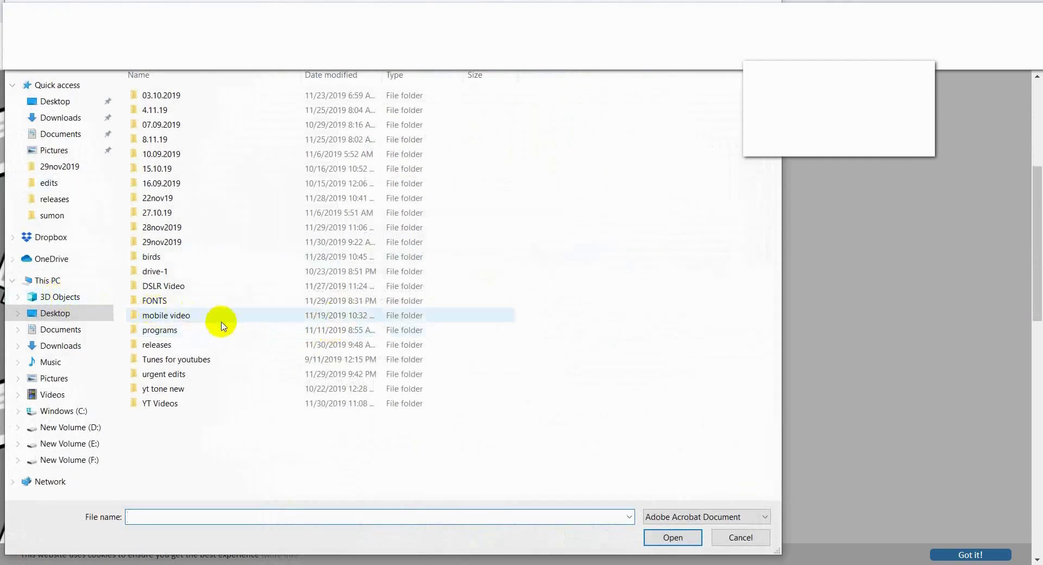
double_click(157, 344)
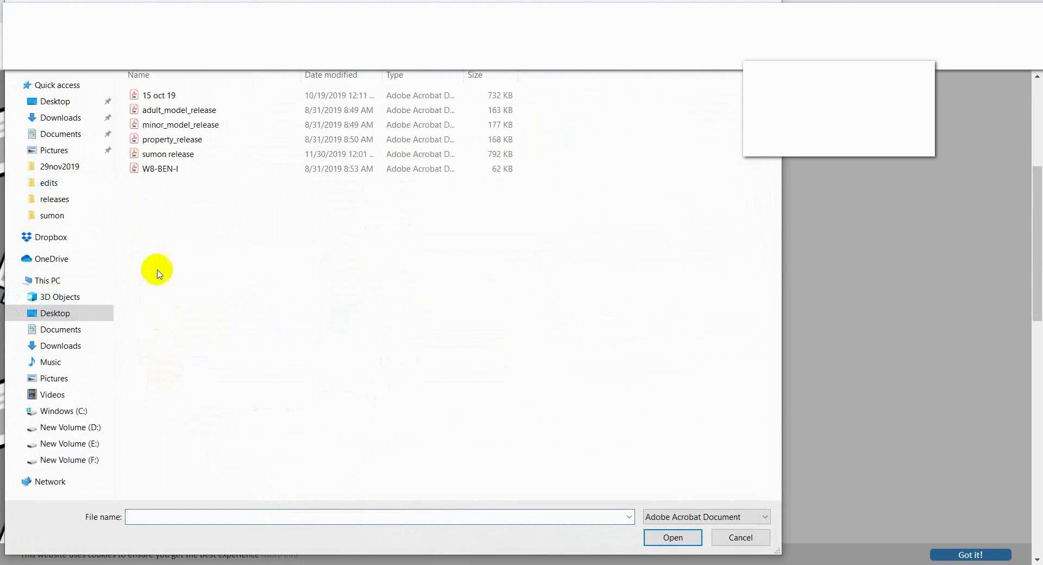
click(183, 151)
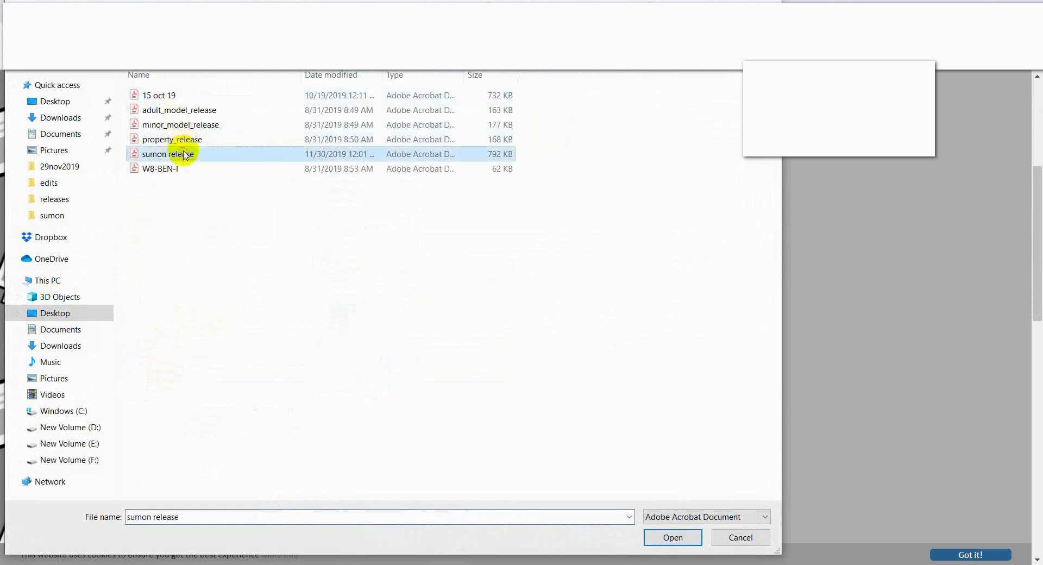
click(678, 540)
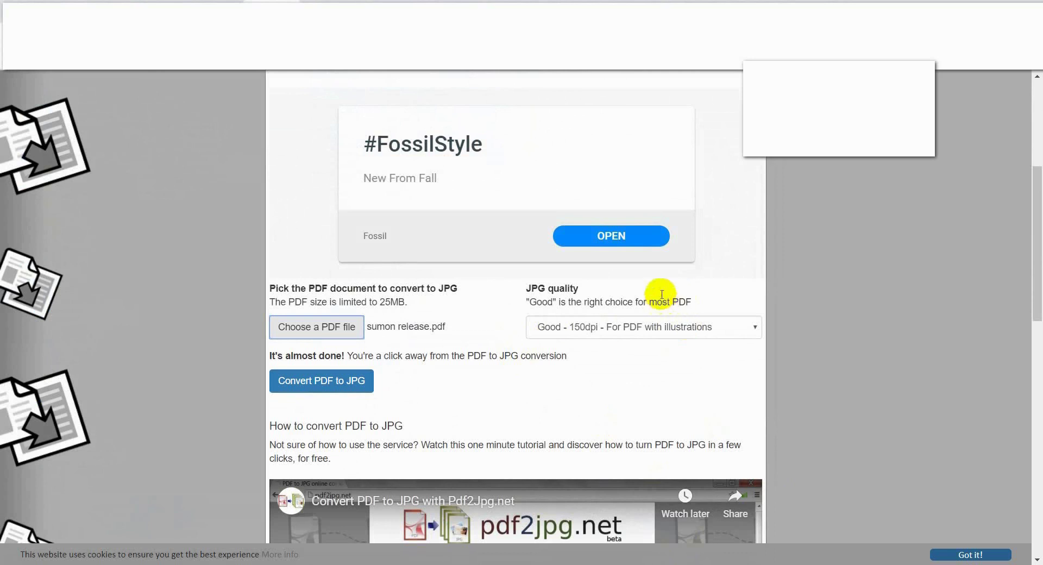
Step: Convert the PDF to JPG at Good - 150dpi quality and download the page 1 picture
click(680, 332)
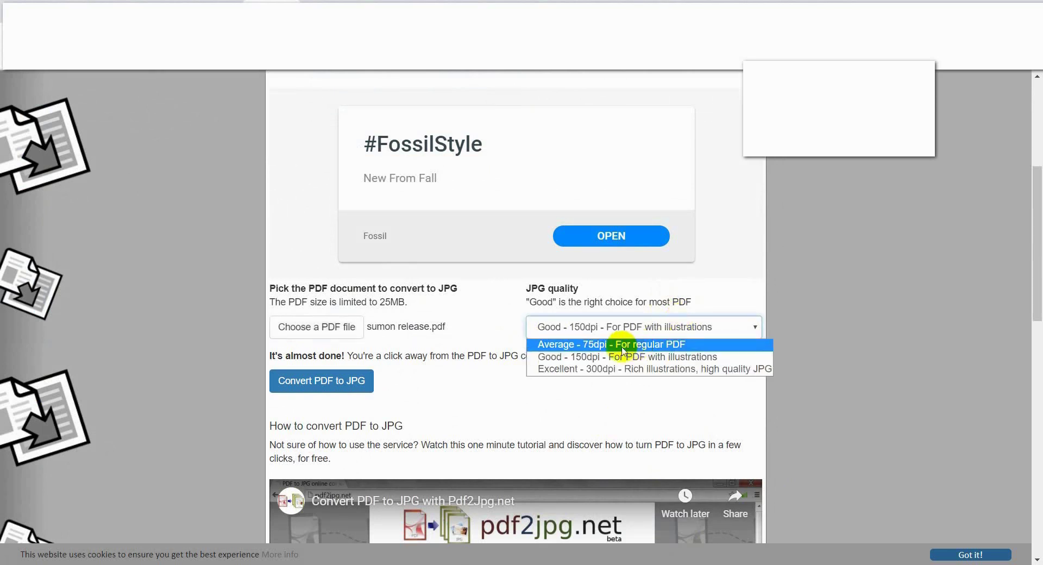
click(582, 357)
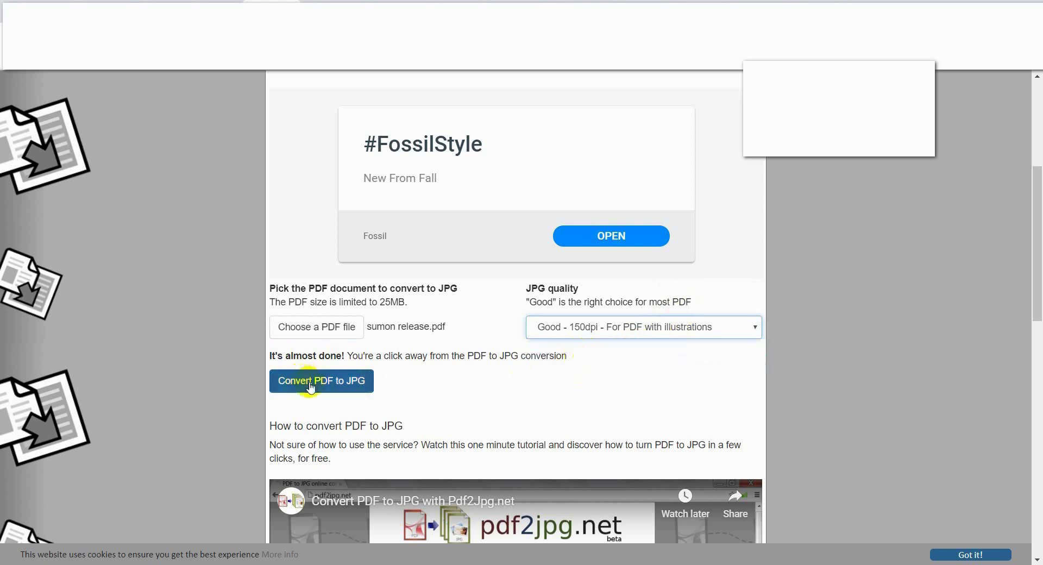
click(347, 386)
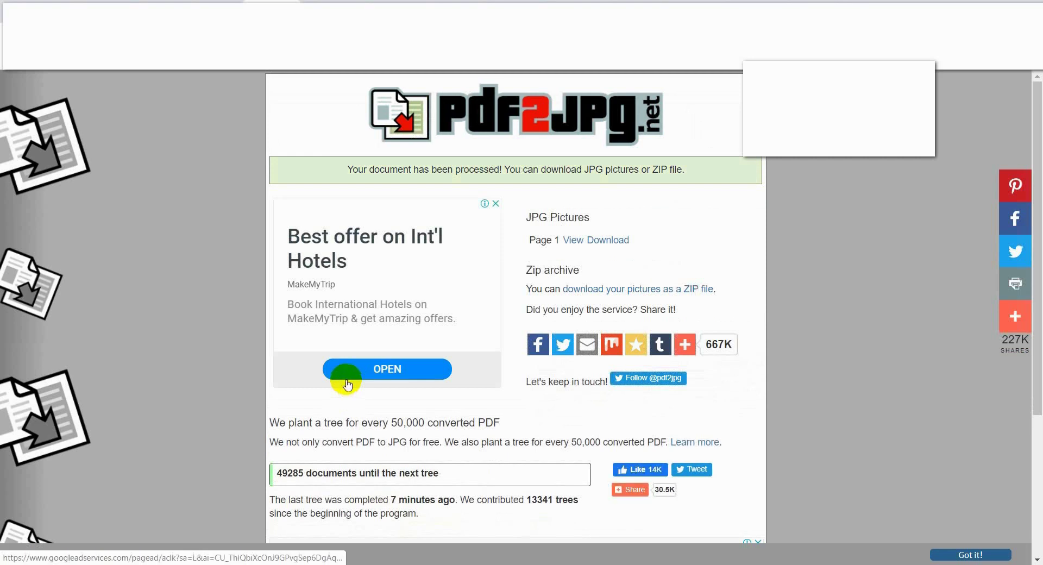
click(608, 242)
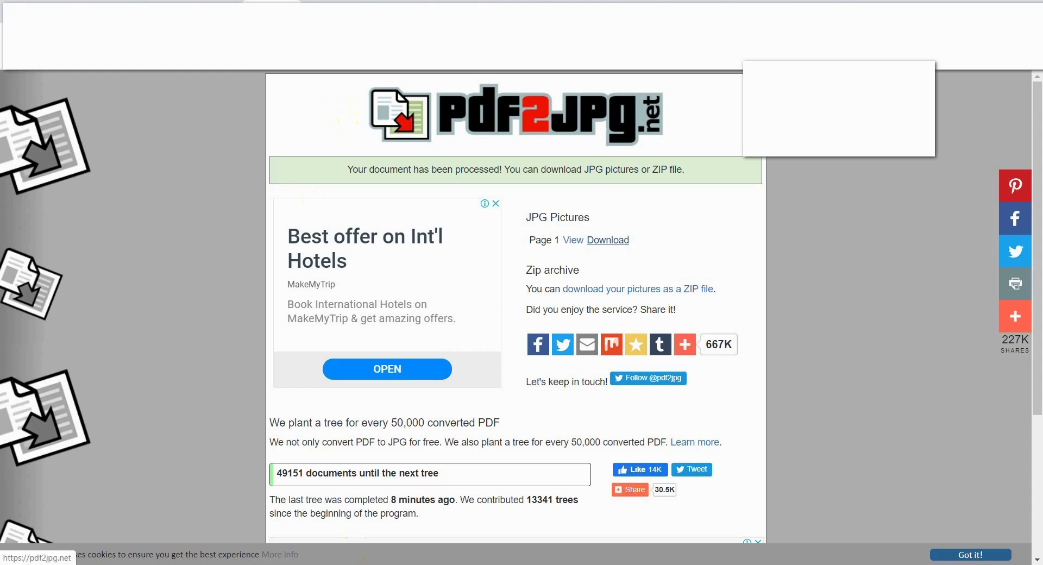
Step: Switch to Shutterstock's Submit content page and select the photo IMG_9948.jpg for editing
click(632, 3)
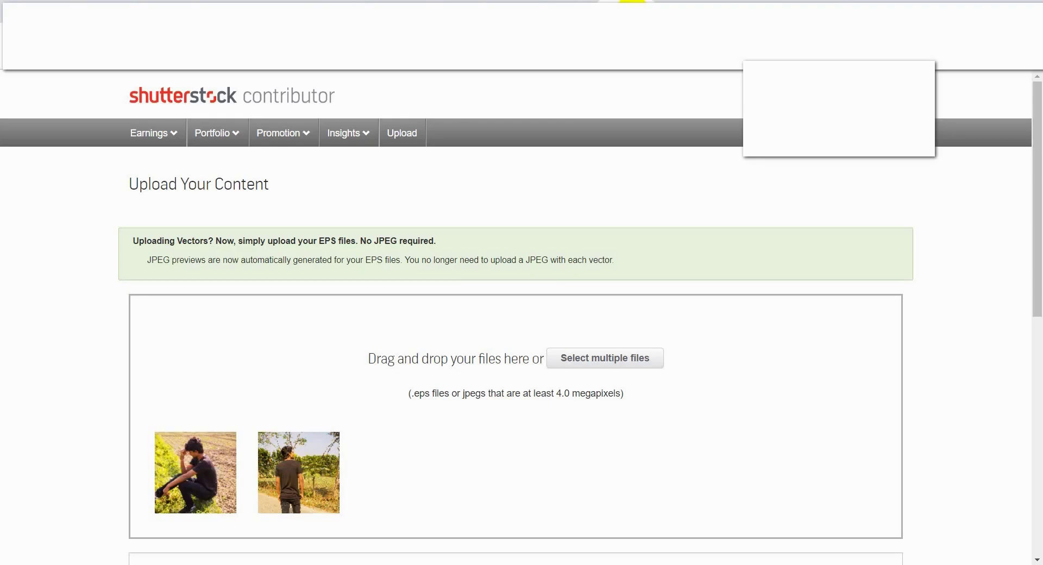
click(683, 4)
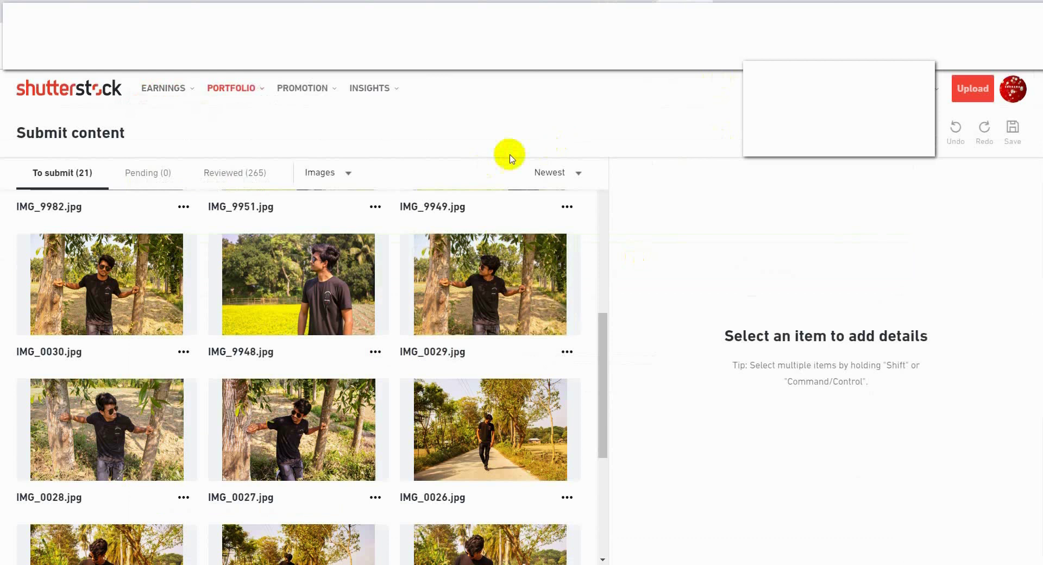
click(303, 288)
click(303, 288)
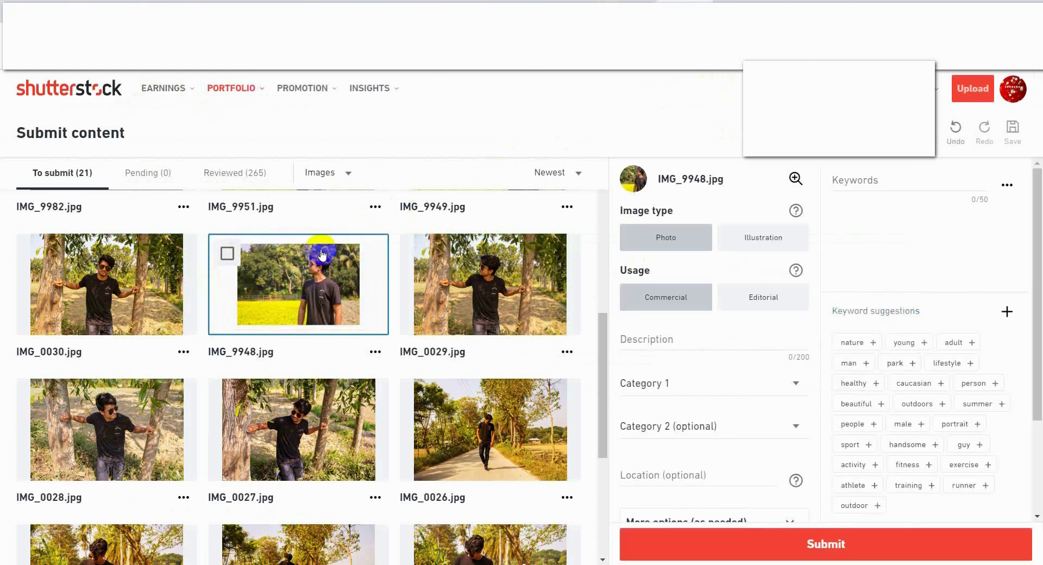
click(227, 254)
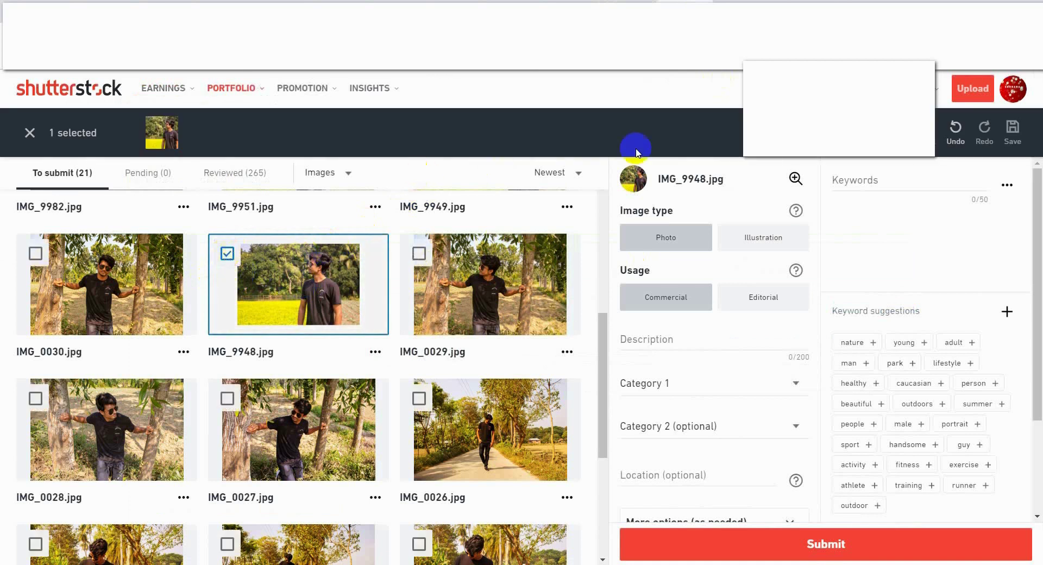
Step: Review the releases available for the photo and upload the converted release JPG from the Desktop as a new release
scroll(750, 264, down, 2)
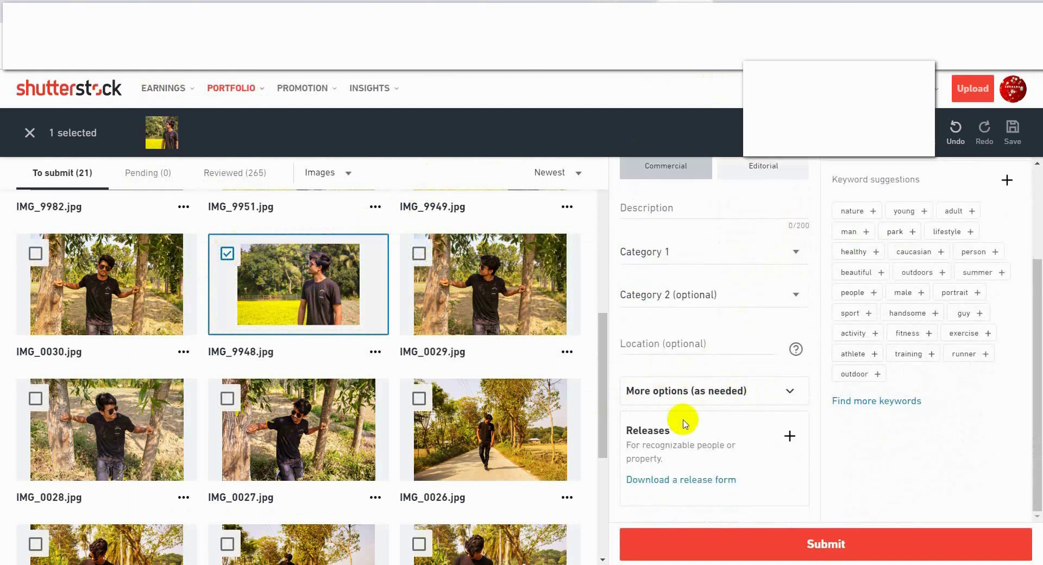
click(791, 436)
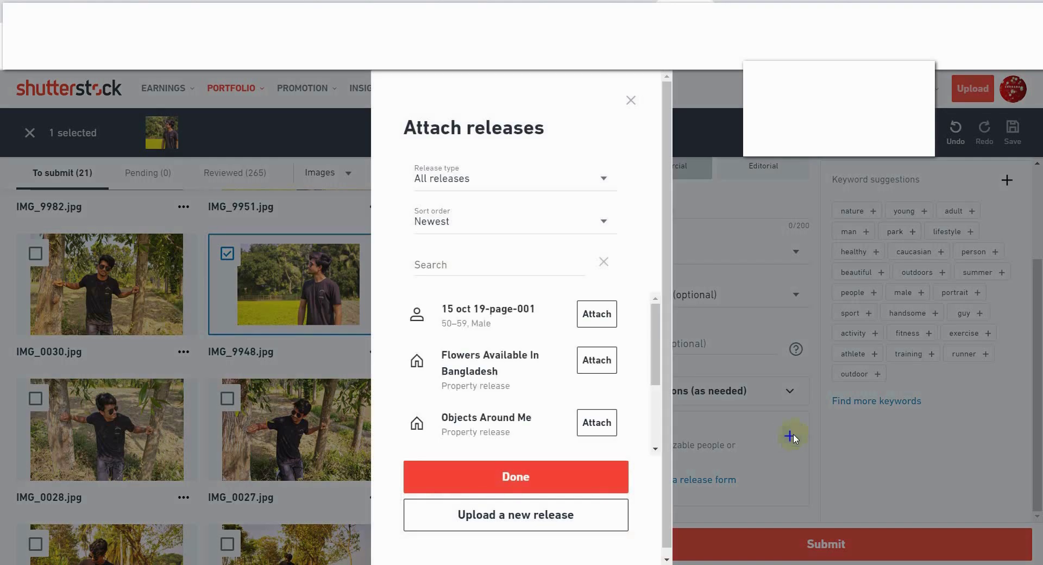
scroll(457, 310, down, 2)
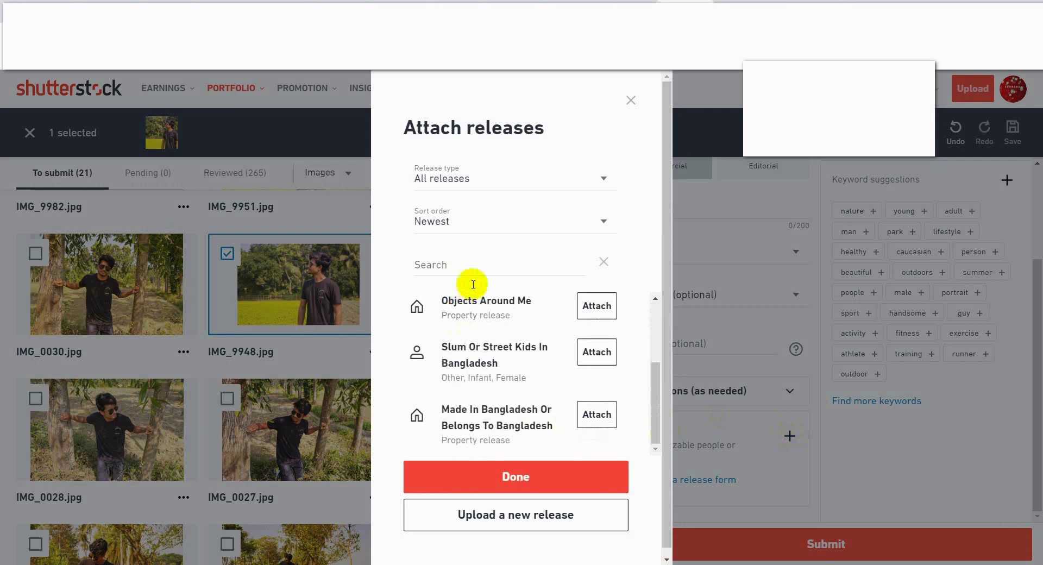
scroll(503, 402, up, 2)
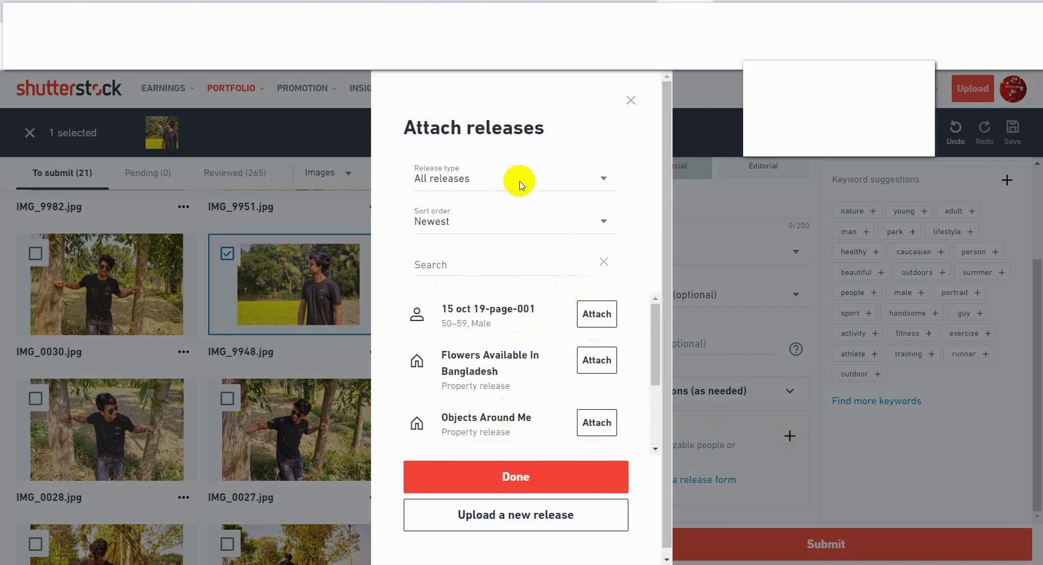
click(521, 521)
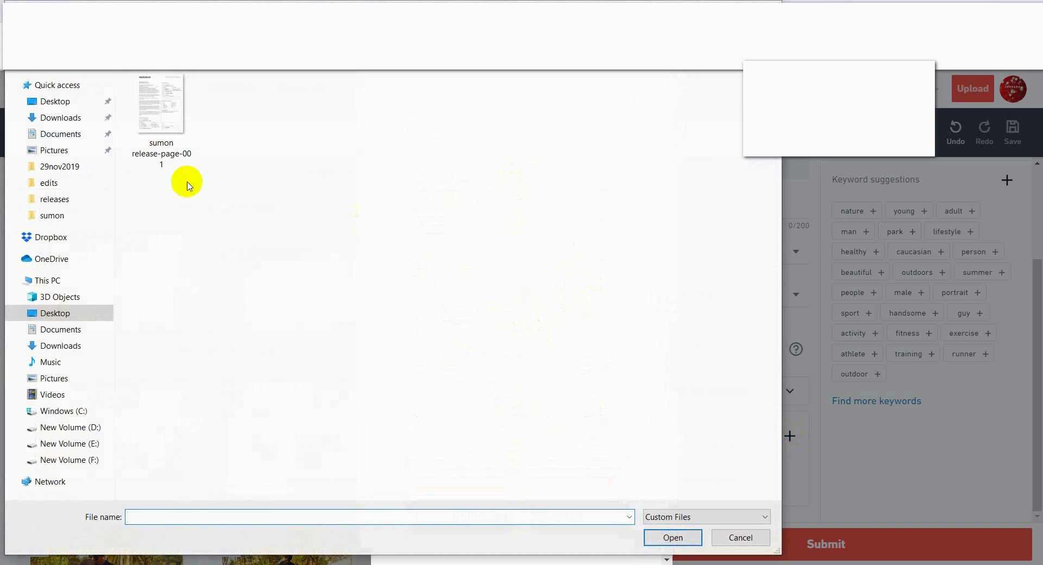
click(166, 120)
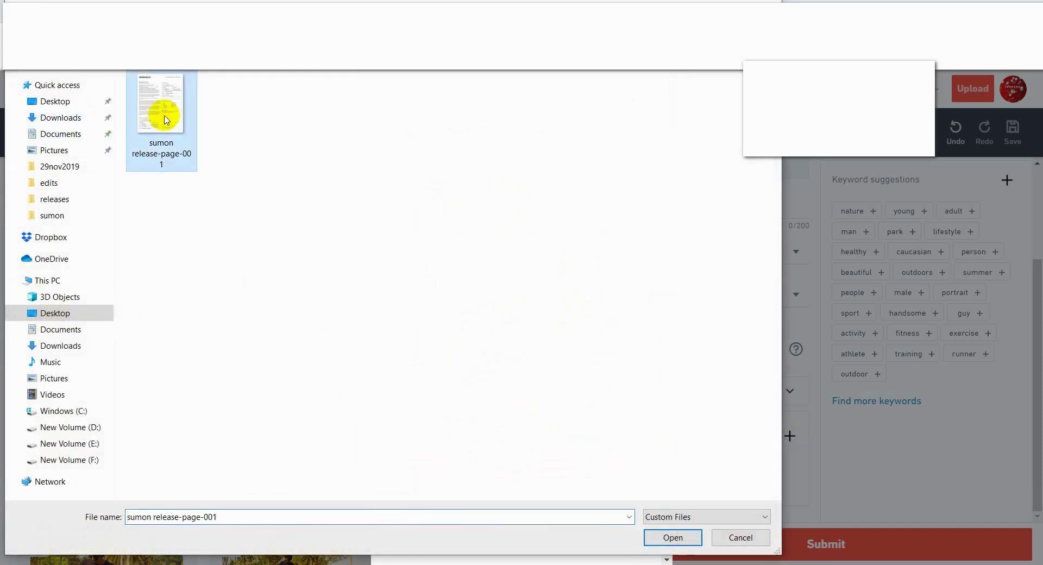
click(671, 538)
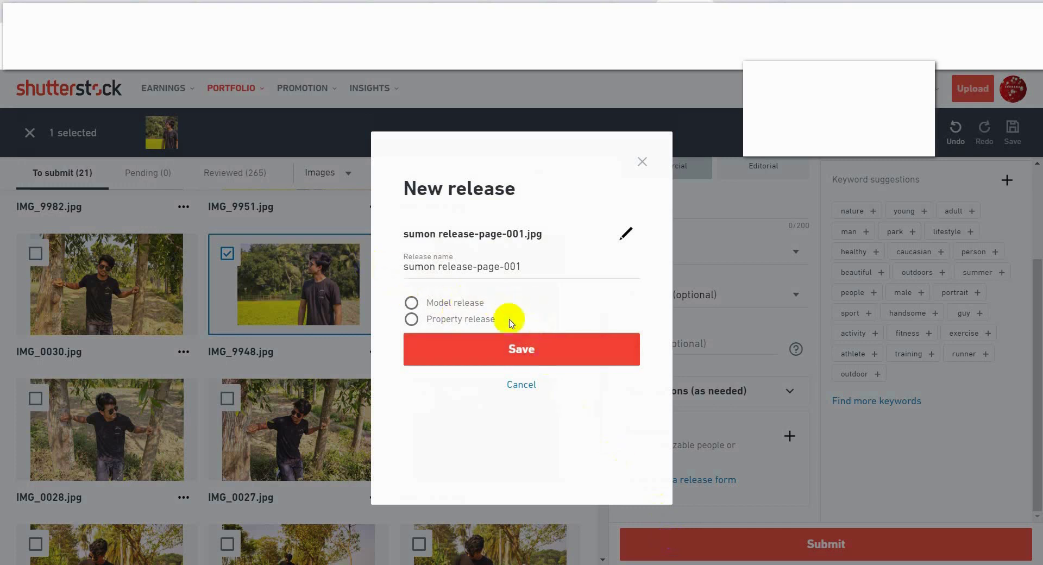
Step: Mark the new release as a model release and set the model age to 20–29
click(412, 303)
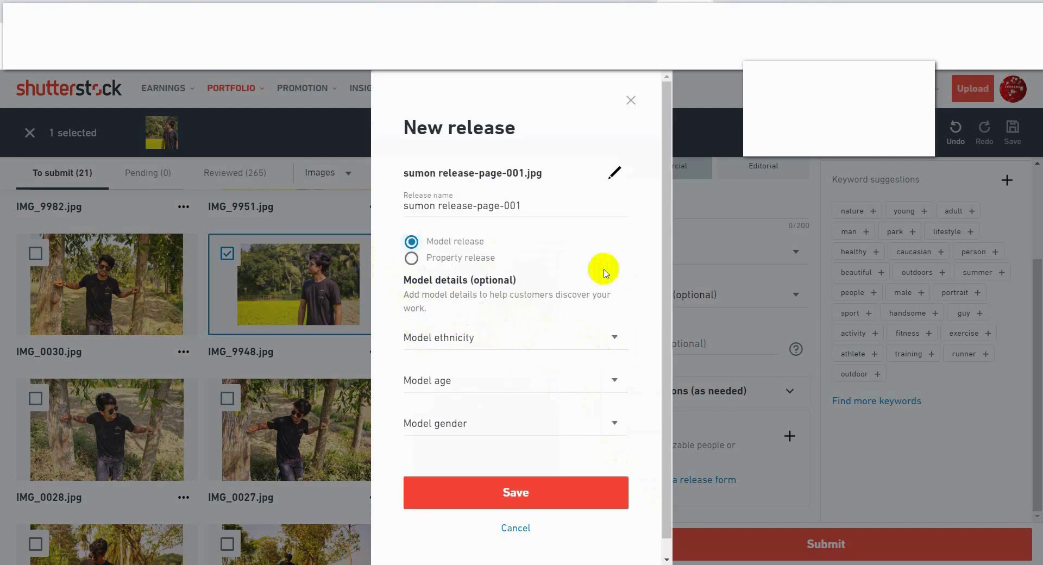
click(608, 380)
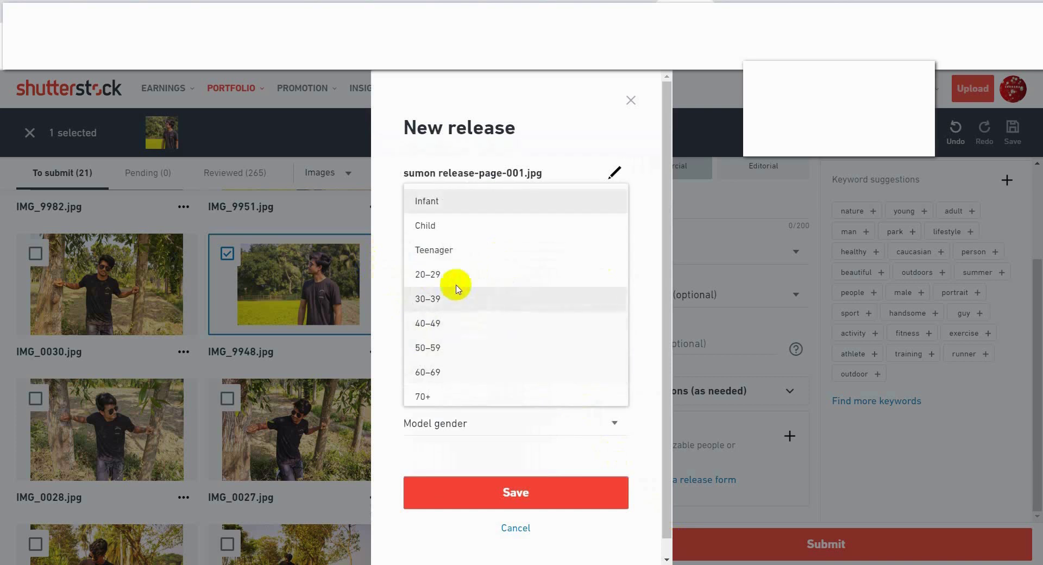
click(429, 279)
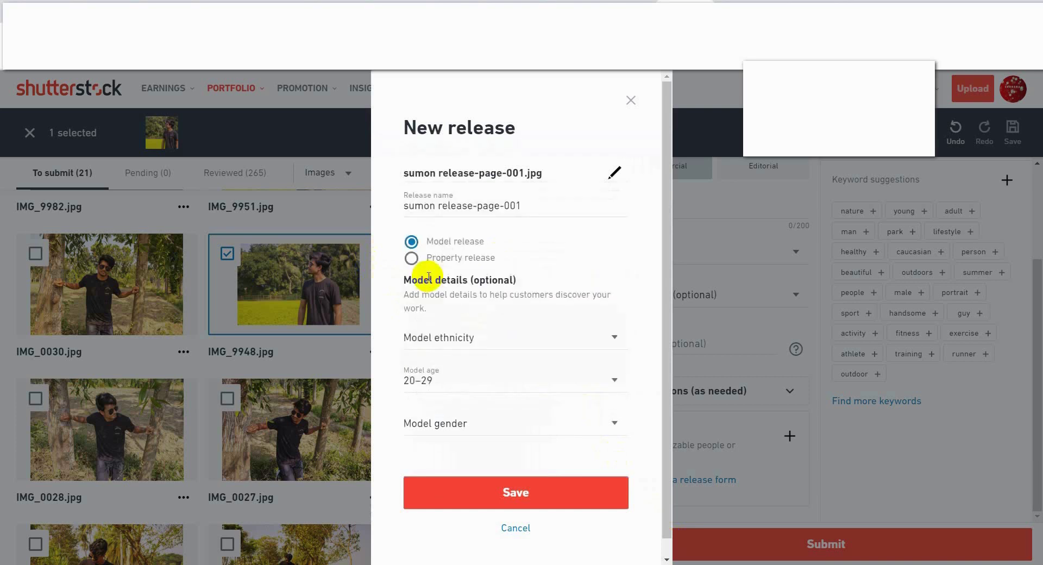
Step: Set the model ethnicity to Other and save the new release
click(465, 339)
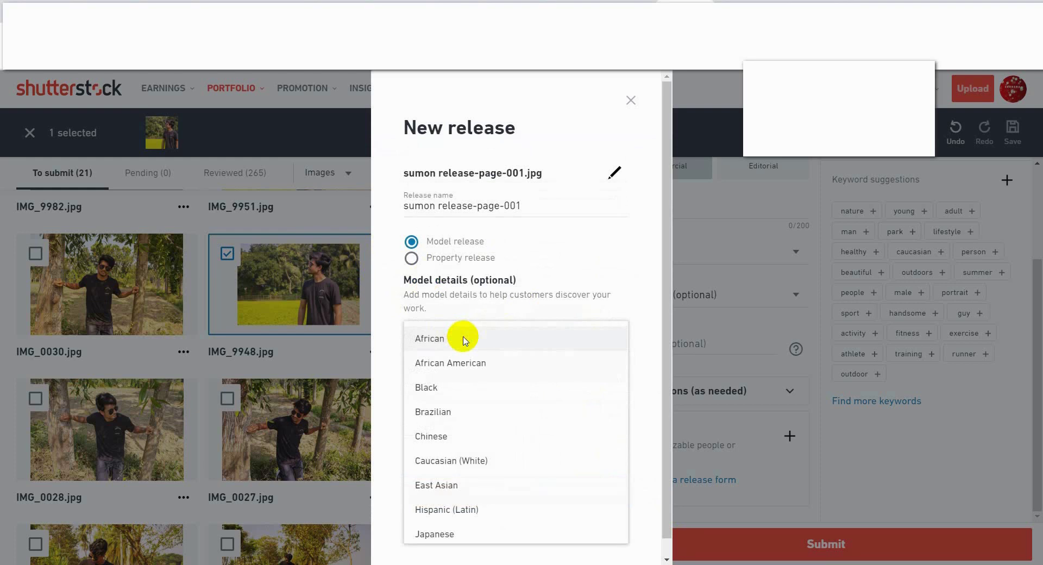
scroll(508, 387, down, 3)
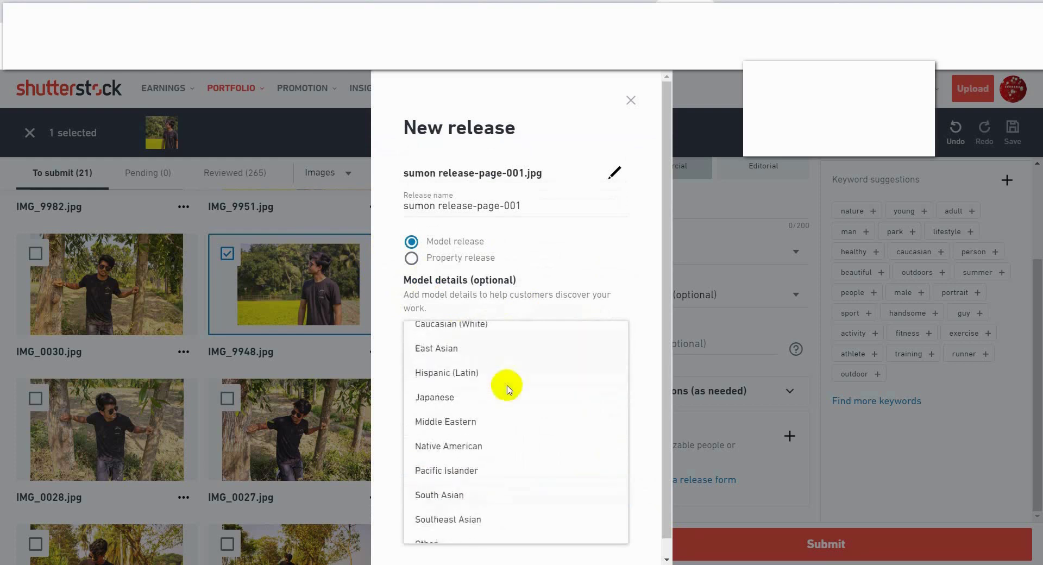
scroll(508, 387, down, 1)
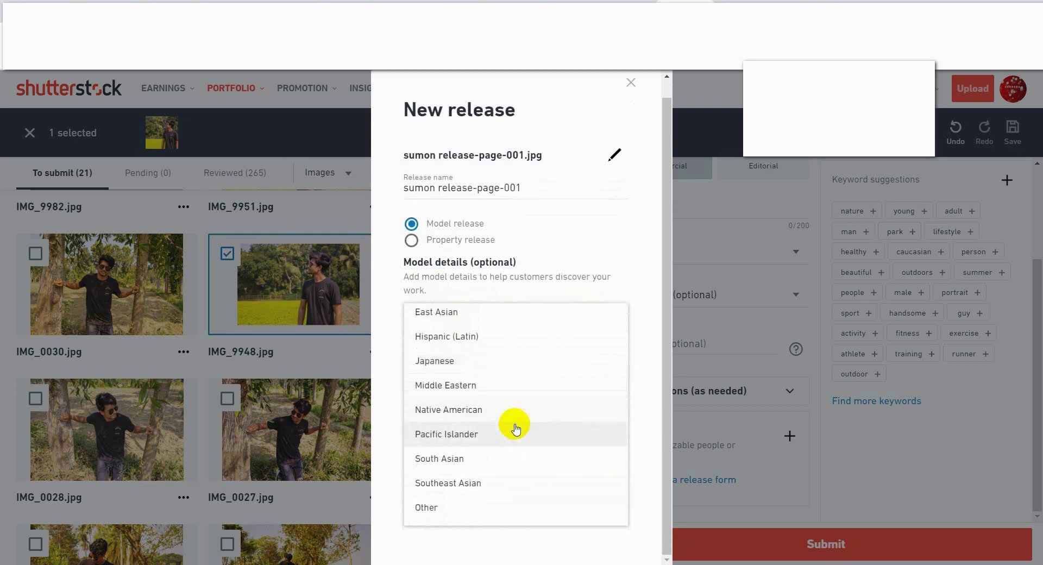
scroll(512, 424, up, 3)
scroll(514, 426, up, 1)
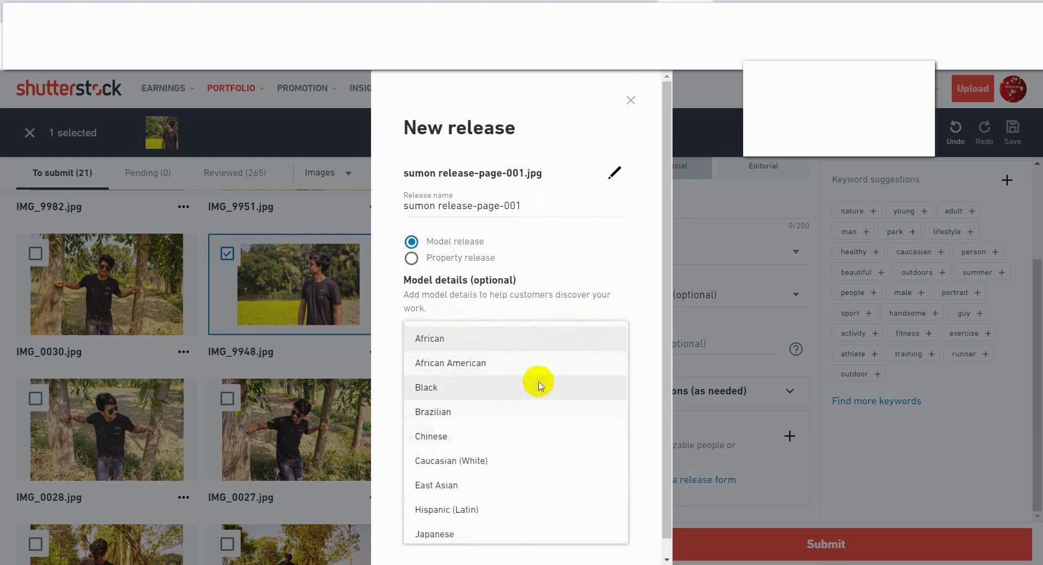
scroll(539, 384, down, 5)
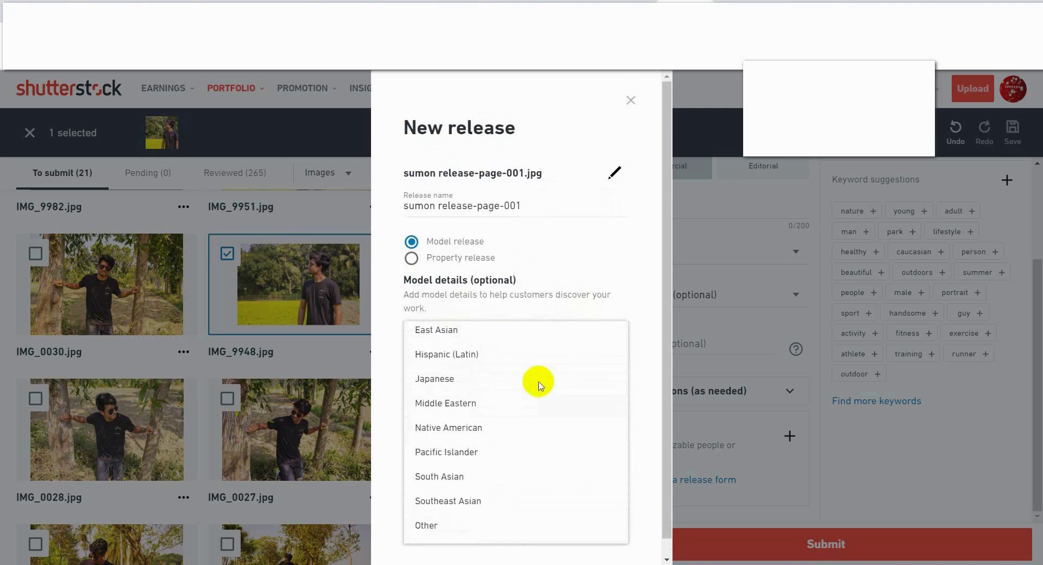
scroll(538, 383, down, 1)
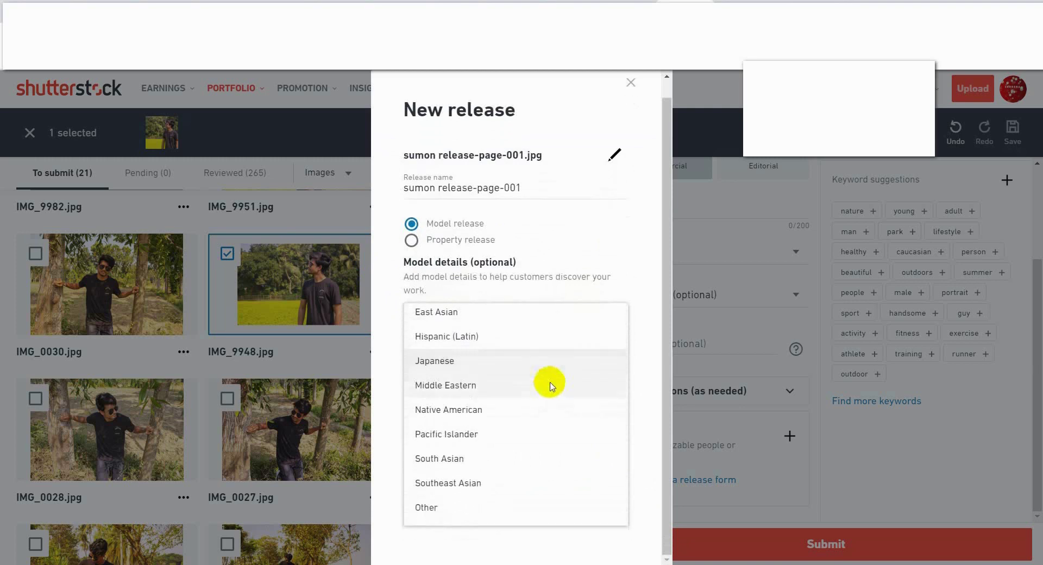
click(446, 509)
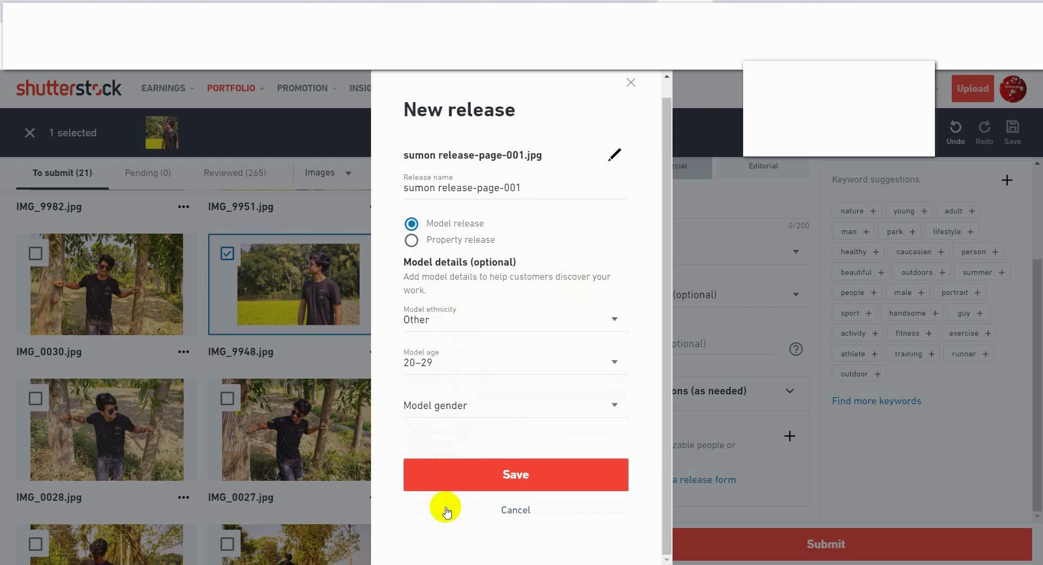
click(515, 469)
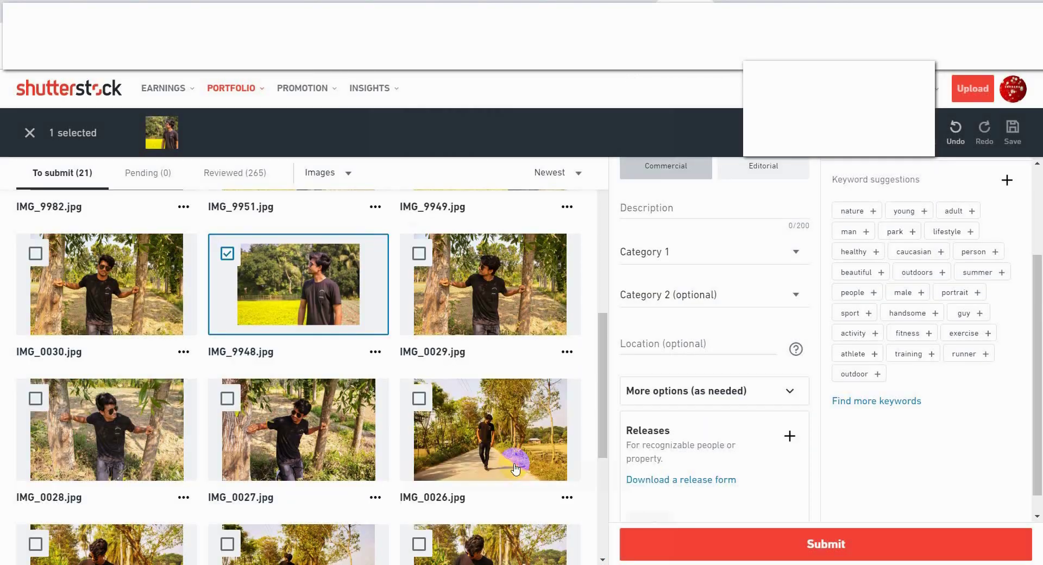
Step: Set the photo's Category 1 to People and Category 2 to Nature
scroll(748, 307, down, 1)
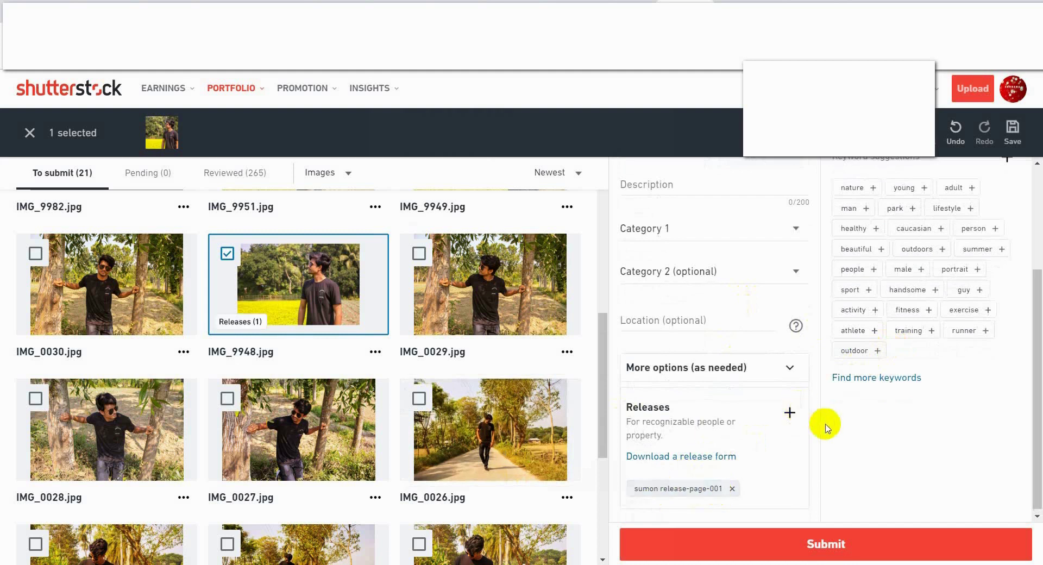
scroll(862, 419, down, 1)
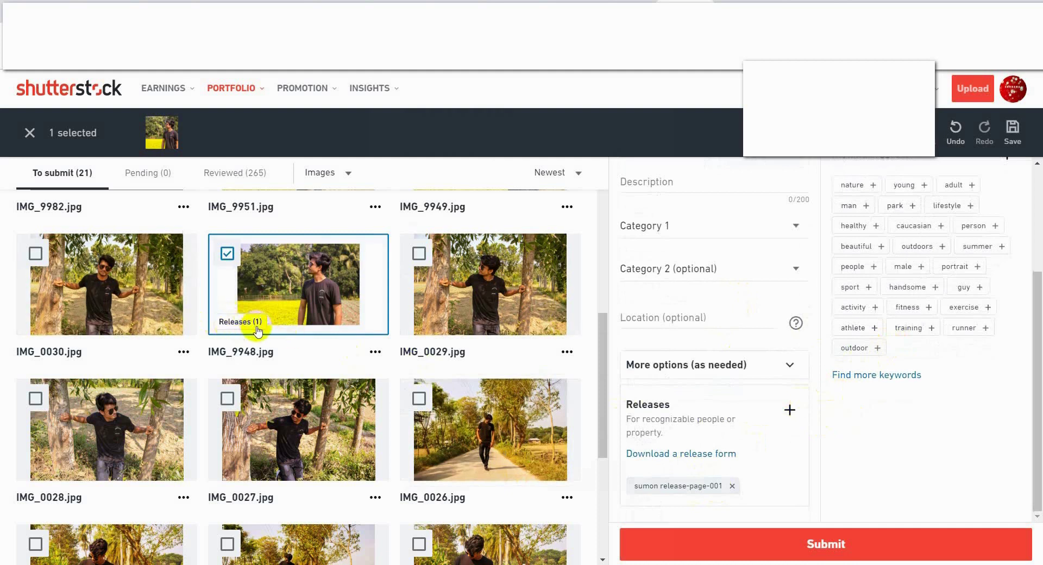
click(673, 224)
scroll(683, 285, down, 4)
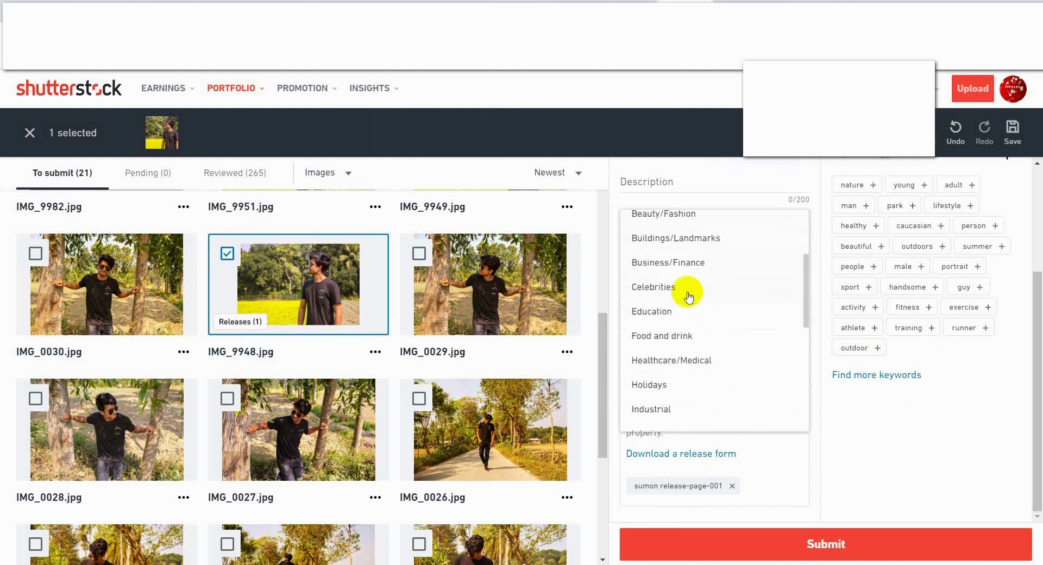
scroll(688, 293, down, 3)
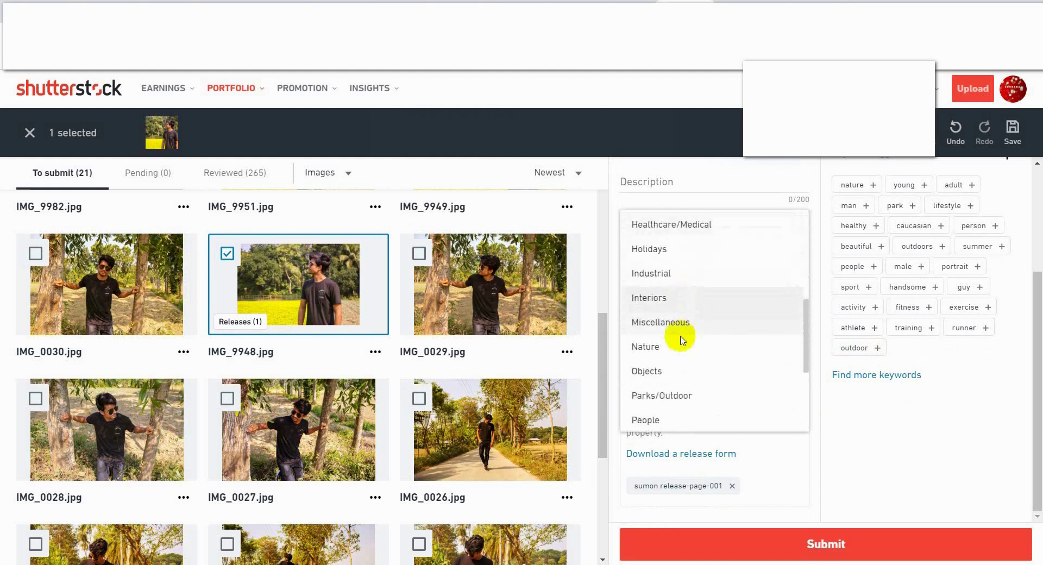
click(667, 418)
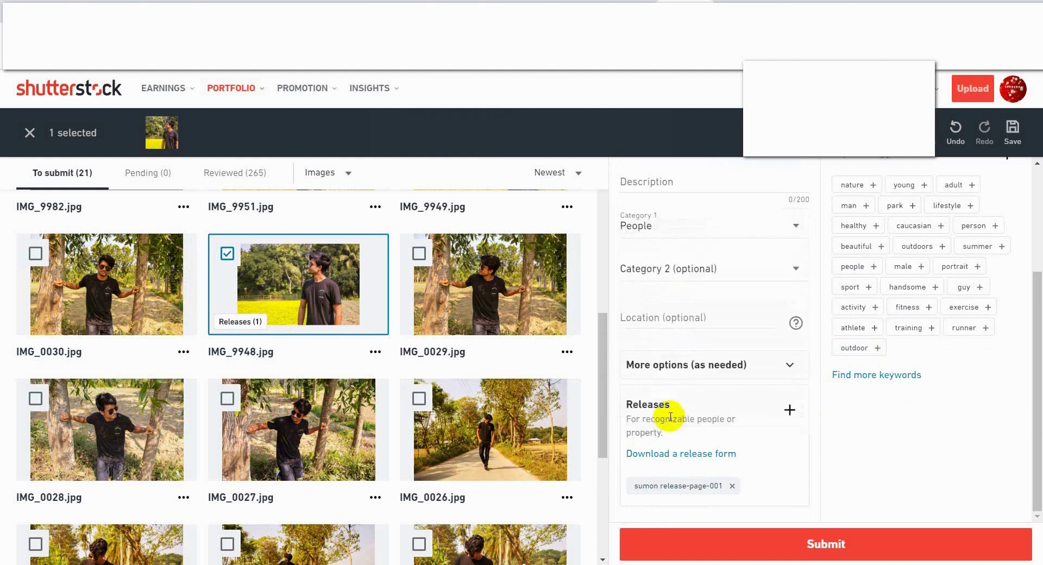
click(668, 270)
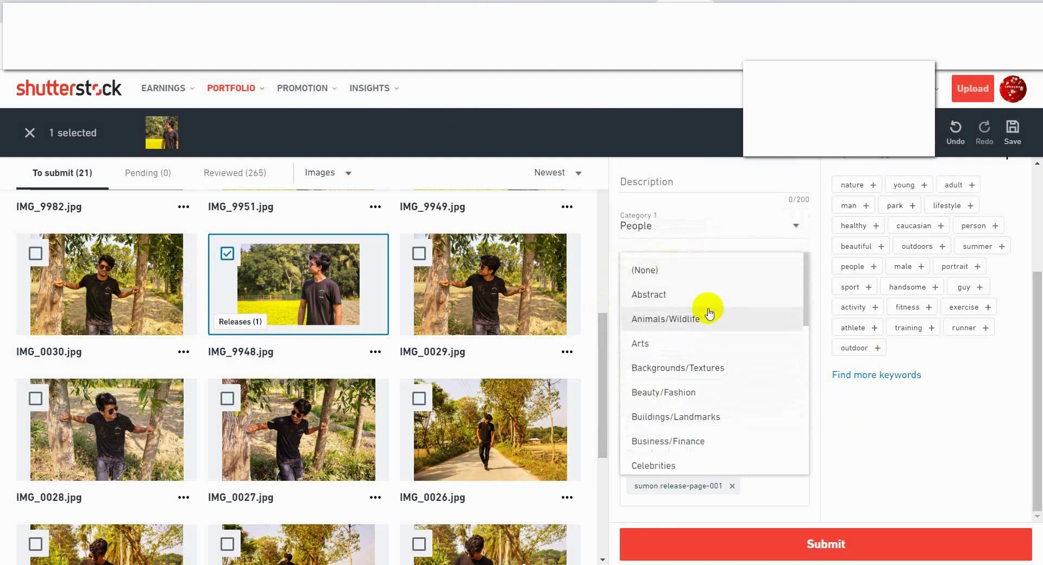
scroll(705, 315, down, 4)
scroll(706, 333, down, 2)
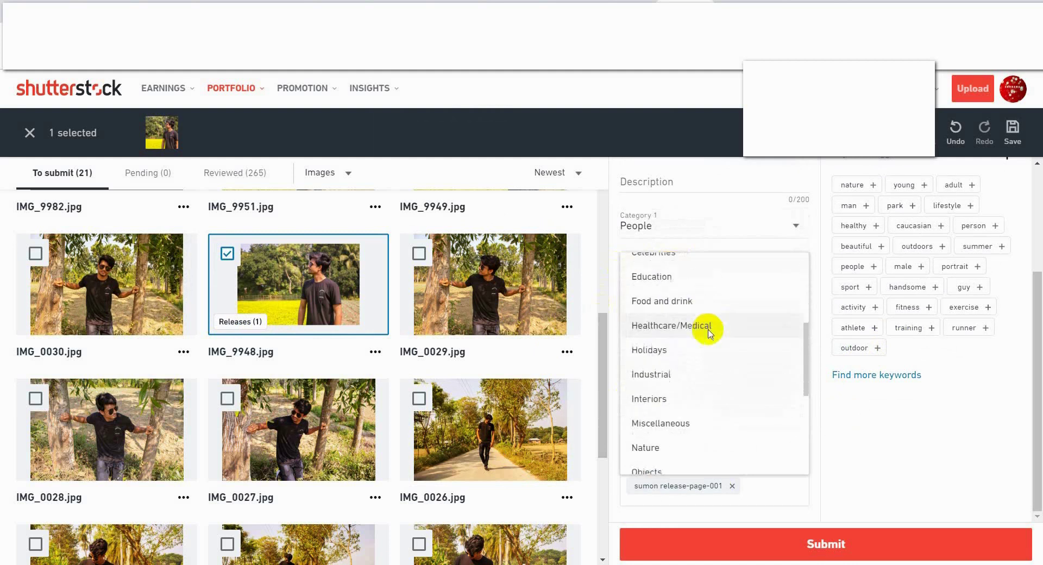
click(671, 391)
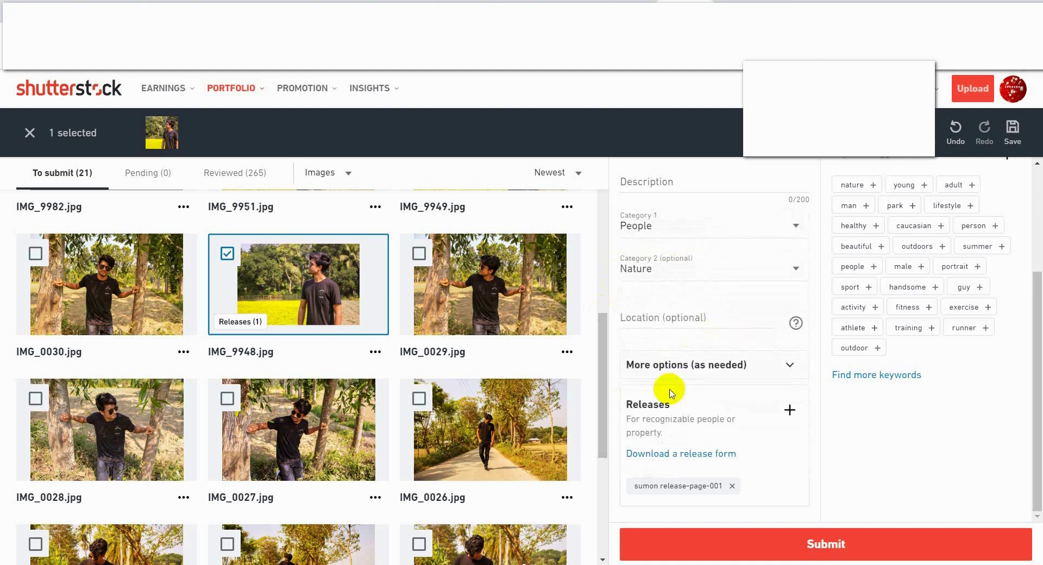
Step: Add all suggested keywords and describe the photo as "A Young boy wearing sun glass,looking to the left side, background is mustard plot"
scroll(682, 380, up, 3)
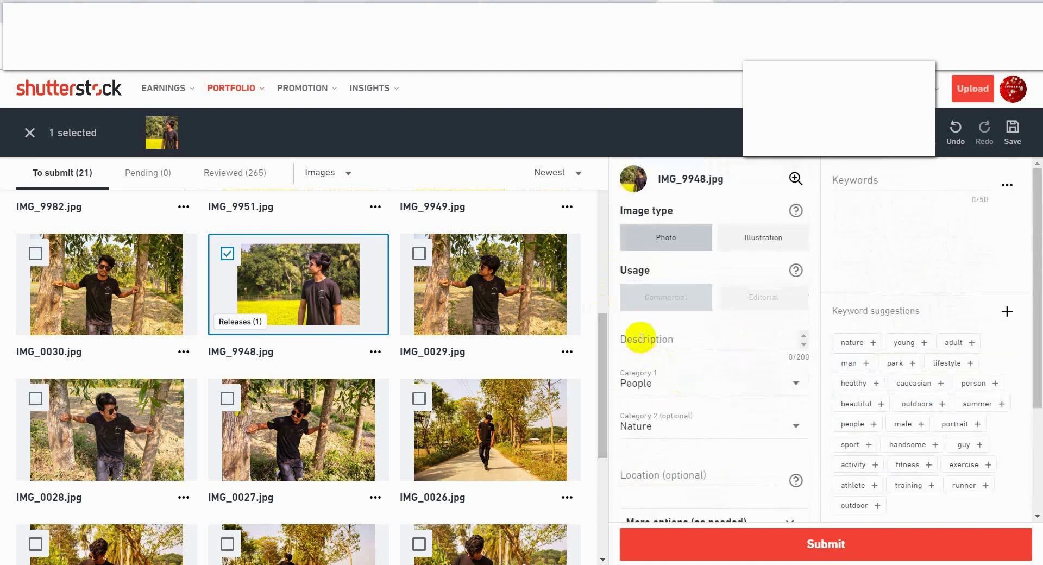
click(1007, 312)
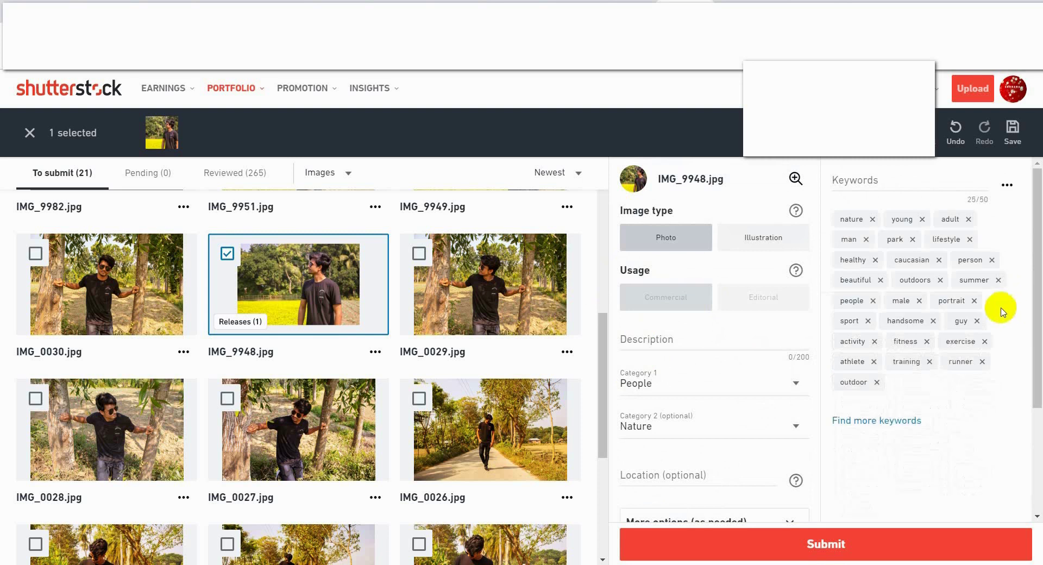
click(649, 341)
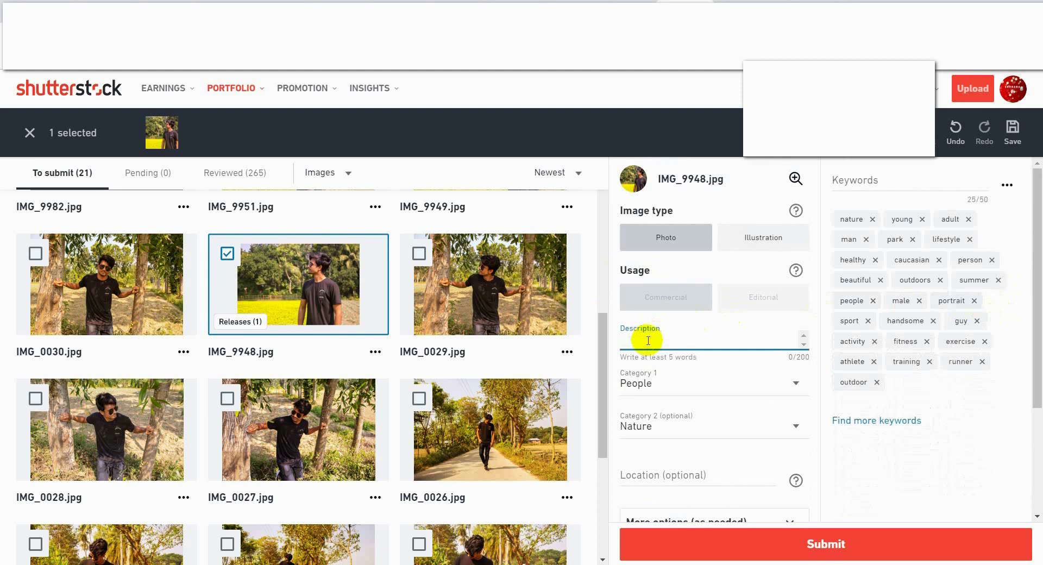
text(A Young boy wearing sun glass,looking to the left side, background is  mustard plot)
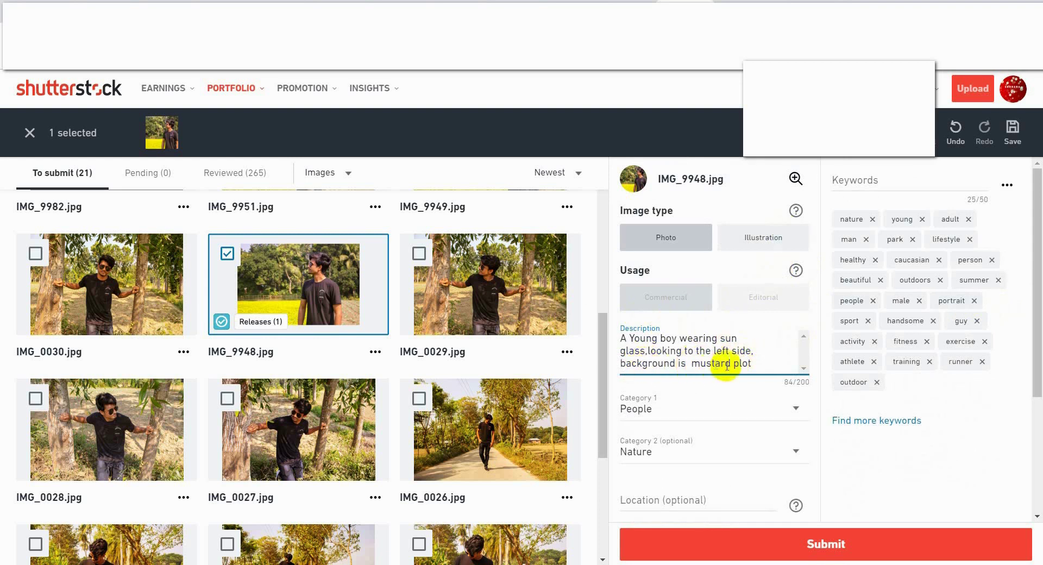
Step: Set the photo's location to the suggested Noapara Paurasava, Bangladesh
scroll(743, 332, down, 3)
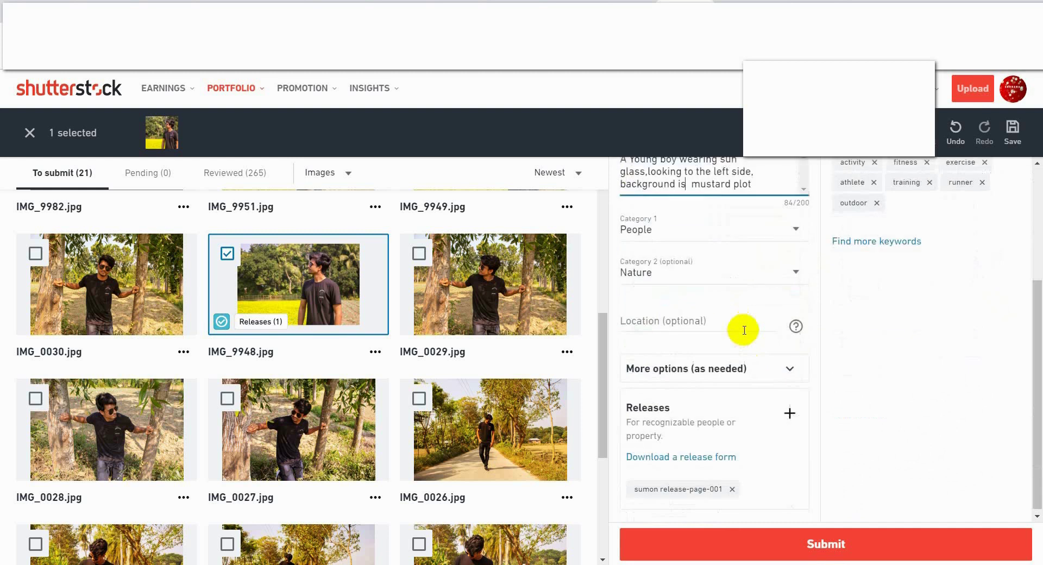
click(700, 319)
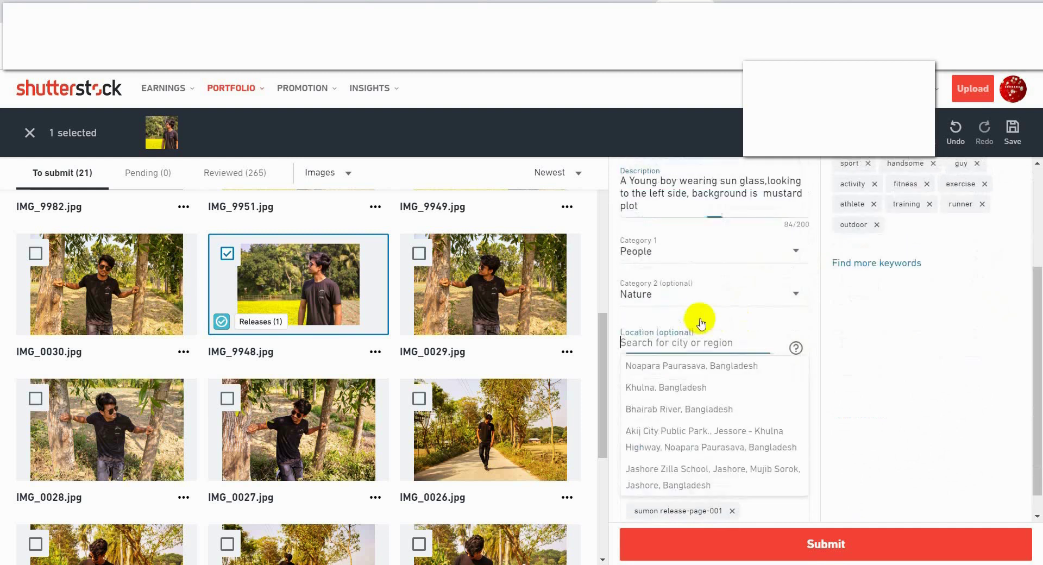
click(734, 361)
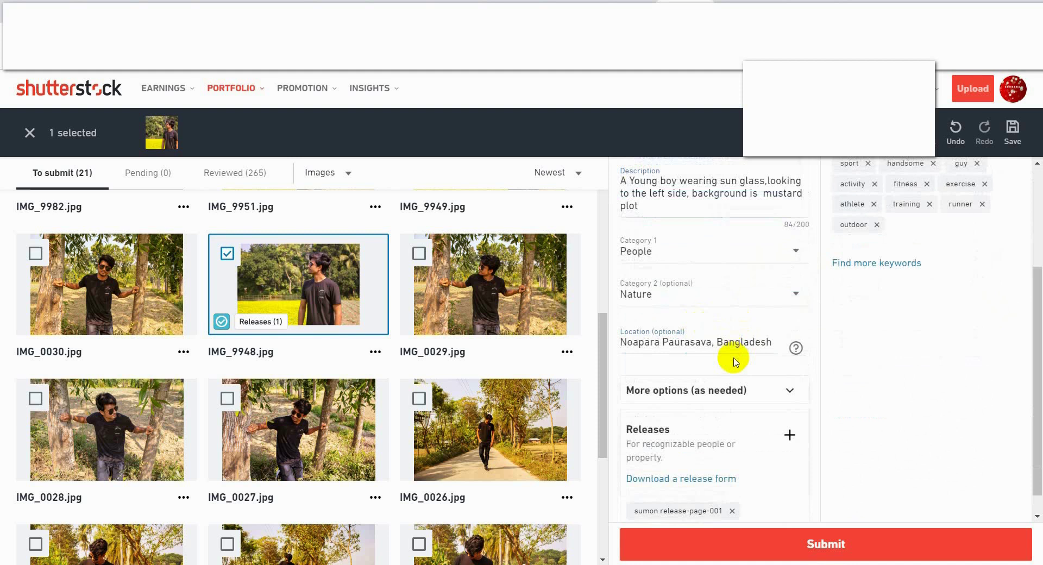
Step: Submit the selected photo IMG_9948.jpg for review
scroll(733, 362, up, 3)
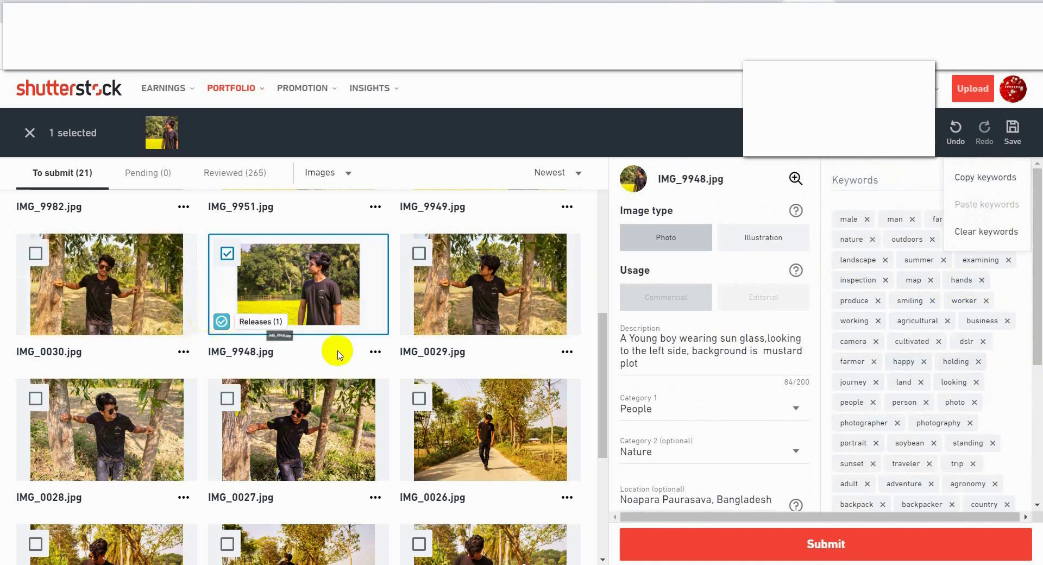
click(337, 298)
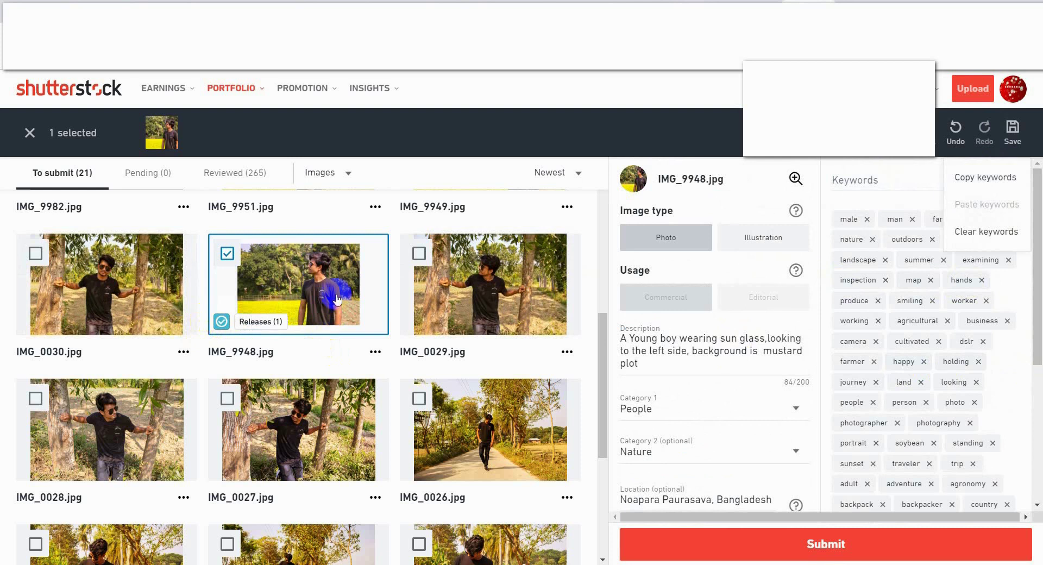
click(820, 546)
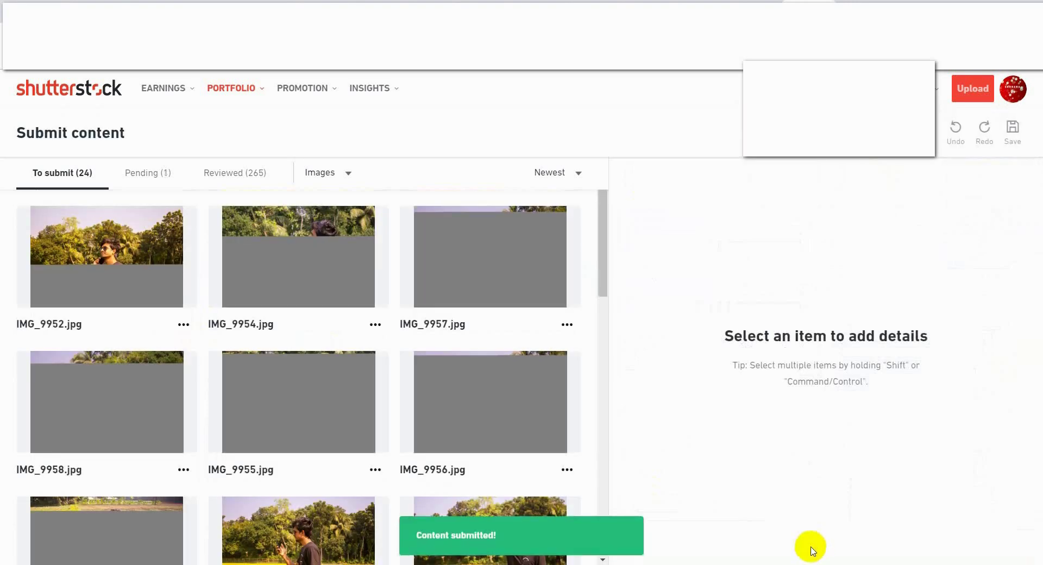
Step: Examine the details and attached release of IMG_9948.jpg among the pending items, and view the reviewed items
click(139, 181)
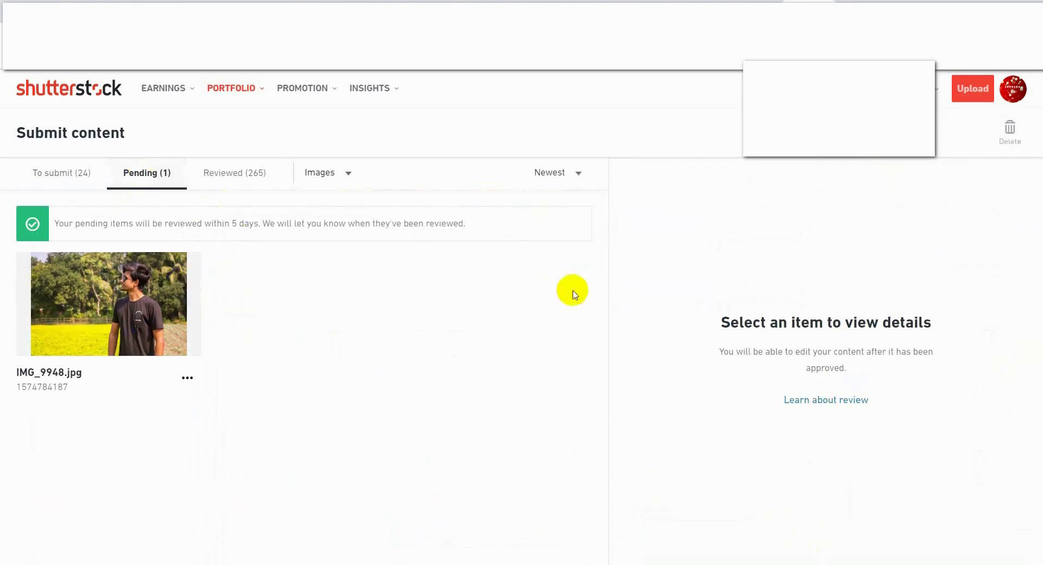
click(108, 307)
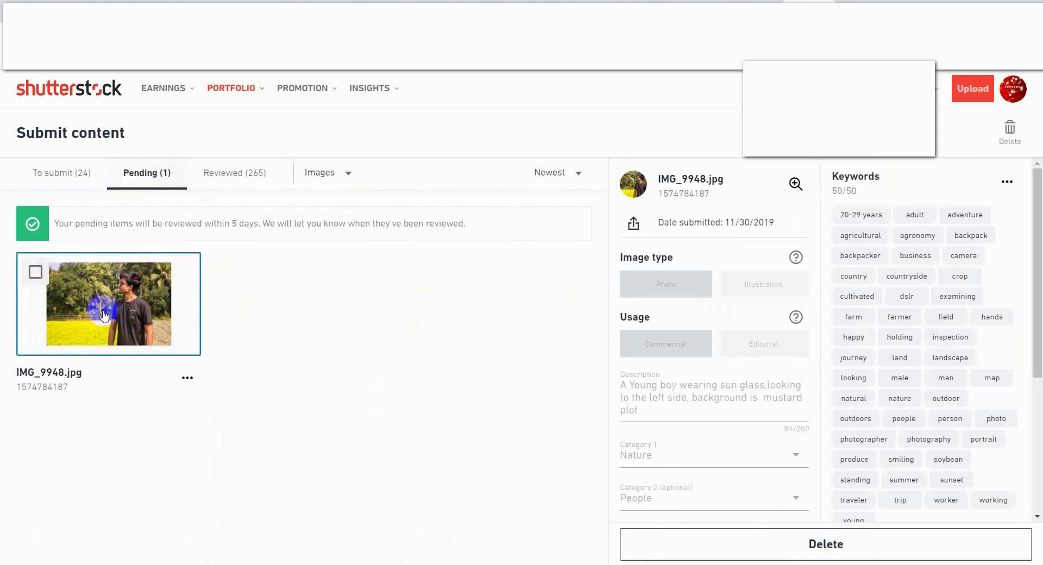
scroll(774, 304, down, 5)
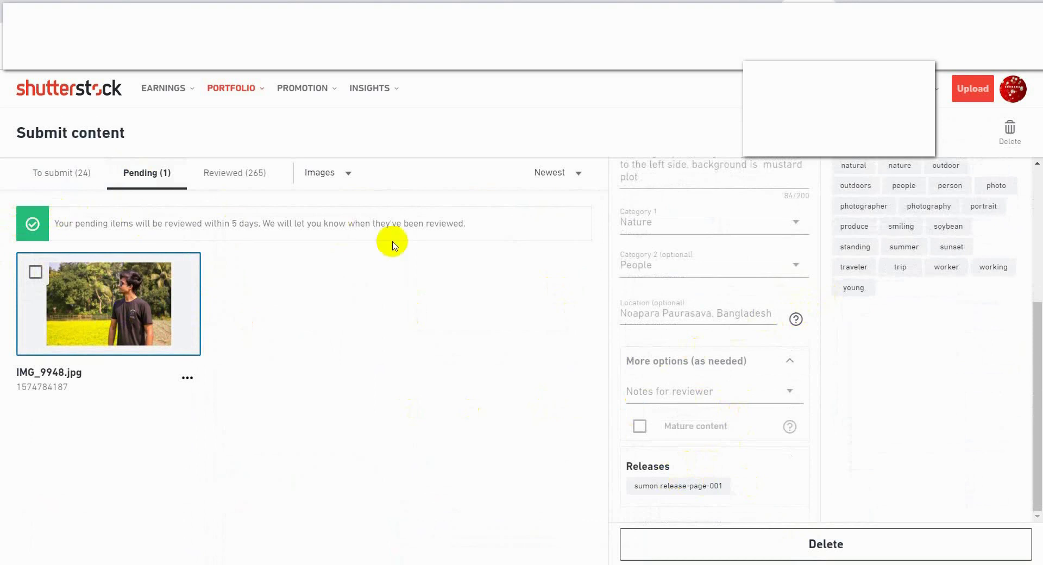
click(244, 174)
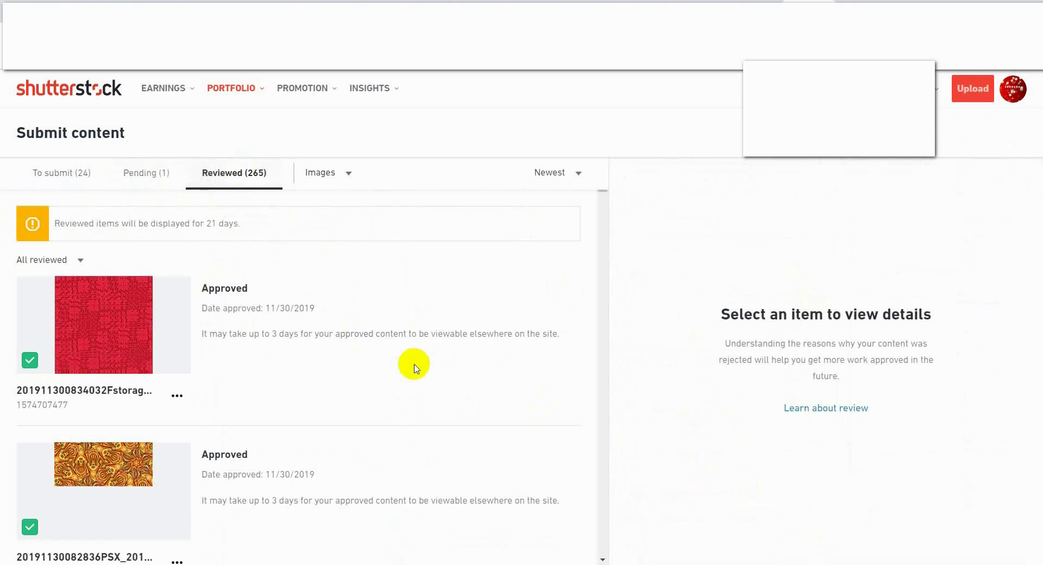
mouse_move(256, 96)
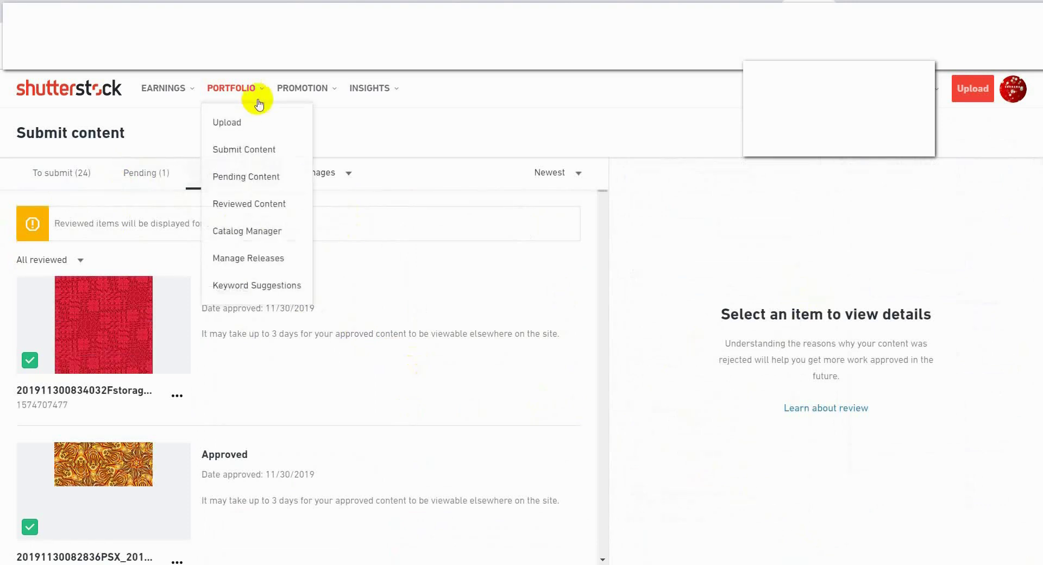